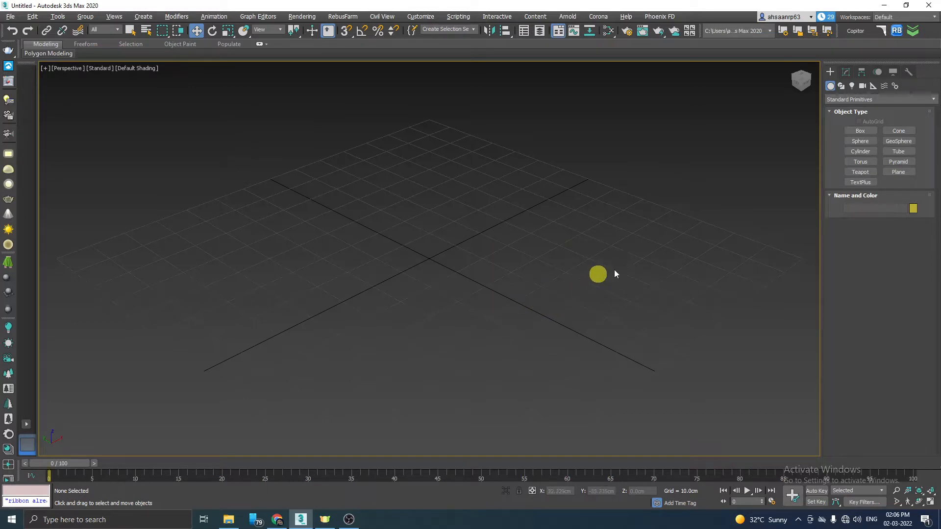
Step: Create a tall box about 11.2 cm long, 11.5 cm wide and 54.4 cm high in the Perspective view
left_click(860, 131)
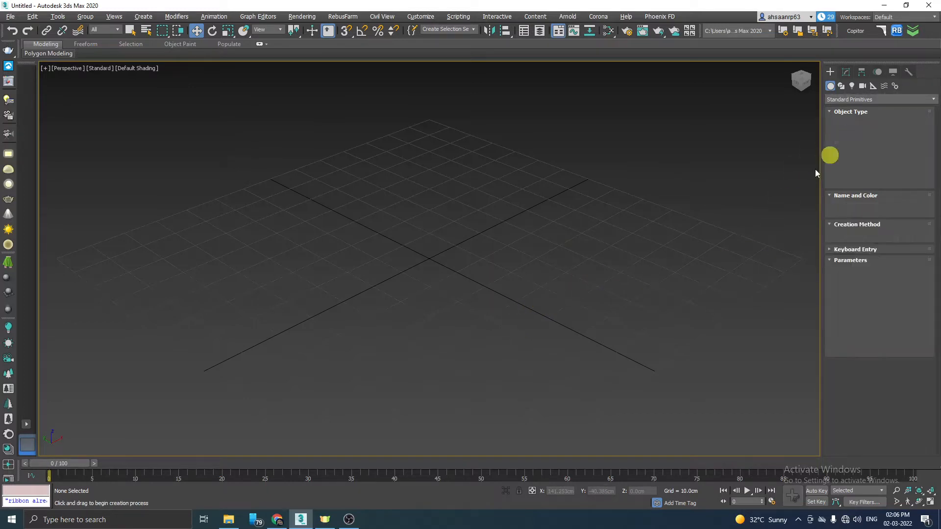
left_click_drag(449, 315, 513, 315)
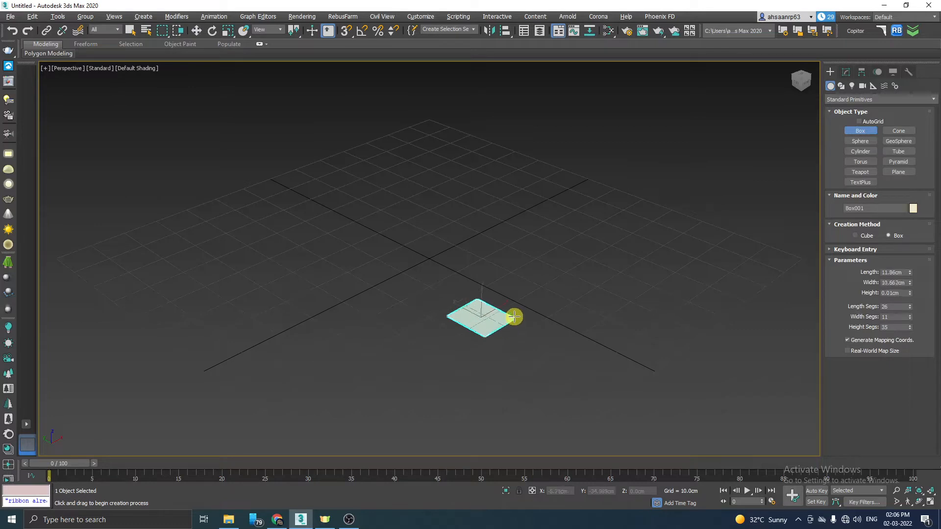
left_click(487, 88)
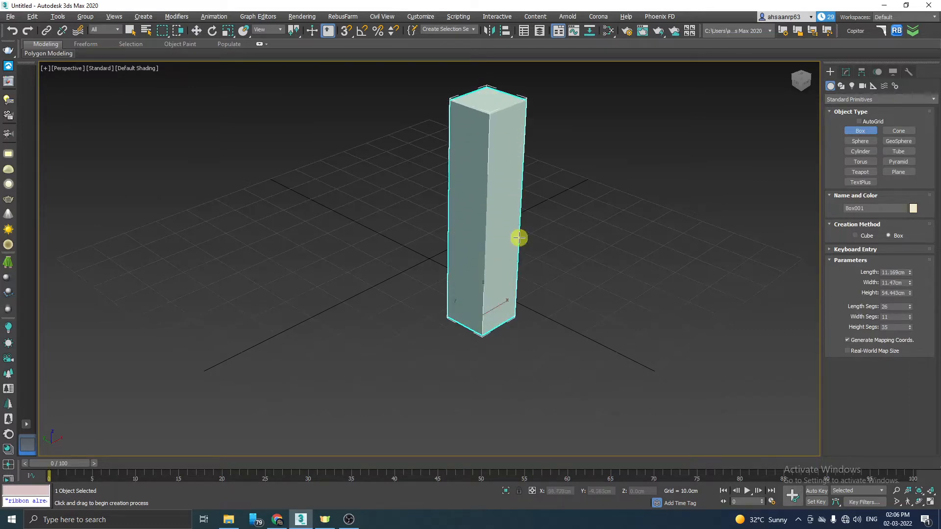
right_click(509, 241)
scroll(510, 138, "up", 2)
scroll(497, 227, "down", 2)
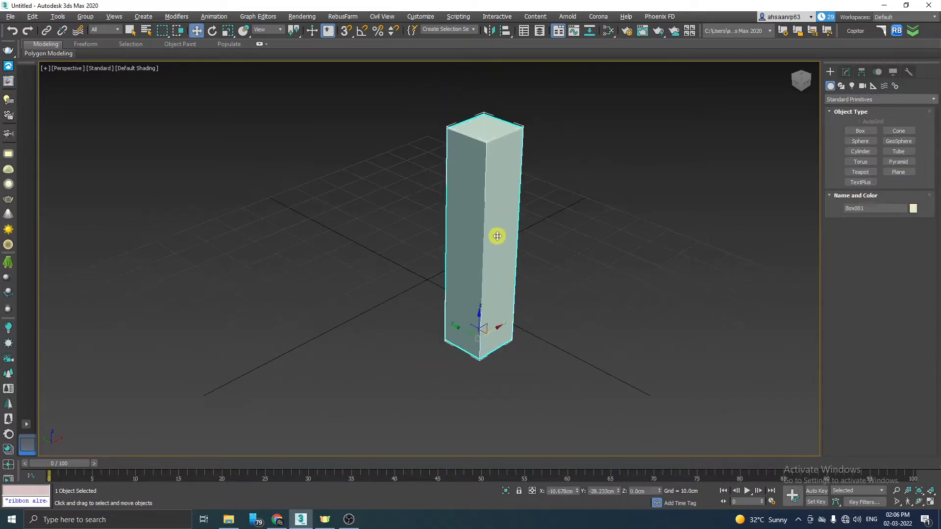
Step: Show edged faces and set the box's segments to 6 in length, 7 in width and 29 in height
key("F4")
scroll(500, 169, "up", 2)
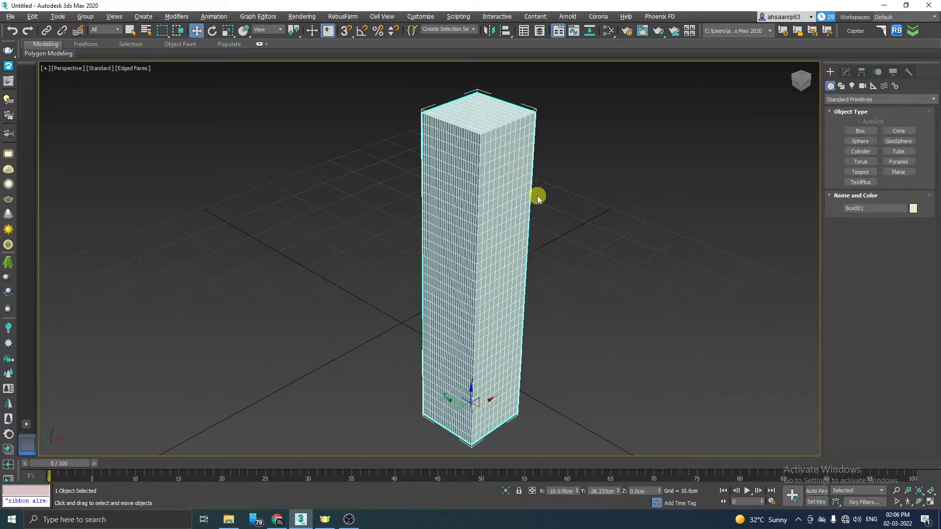
left_click(844, 75)
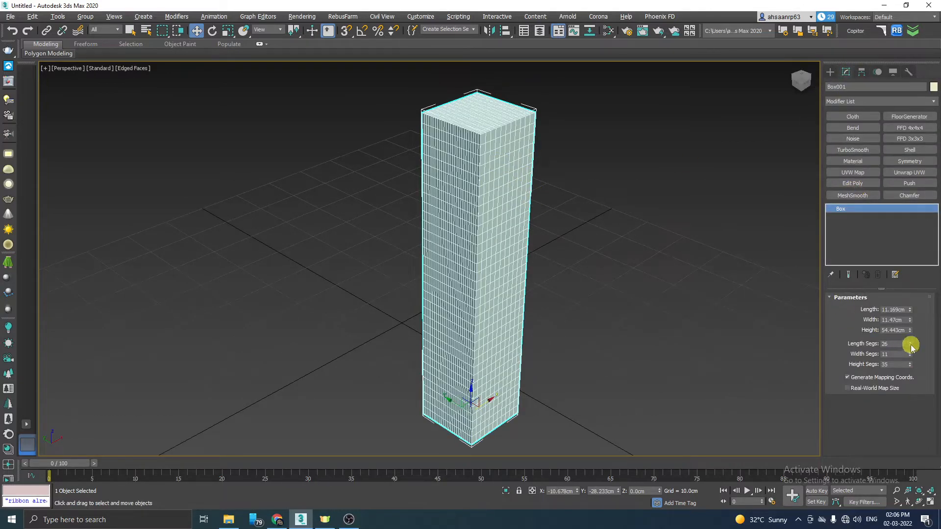
left_click_drag(909, 347, 910, 368)
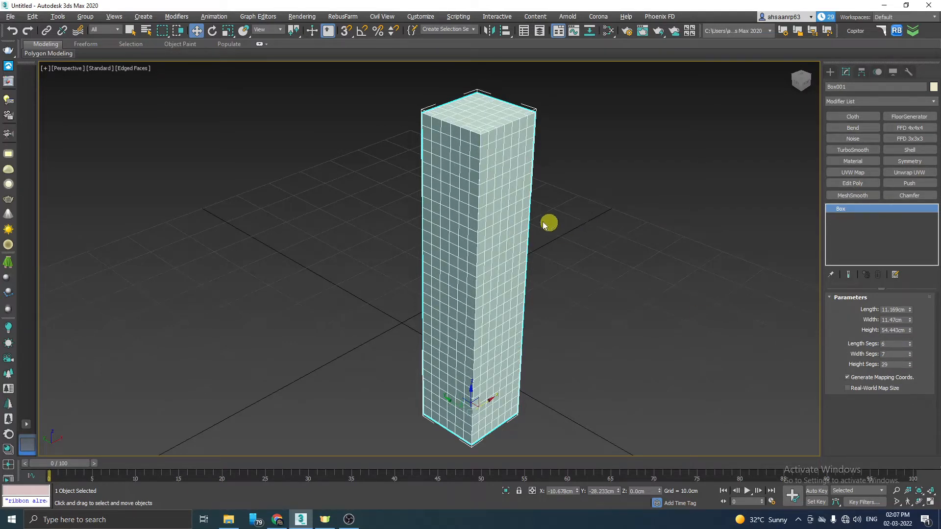
scroll(551, 227, "down", 2)
scroll(576, 289, "up", 2)
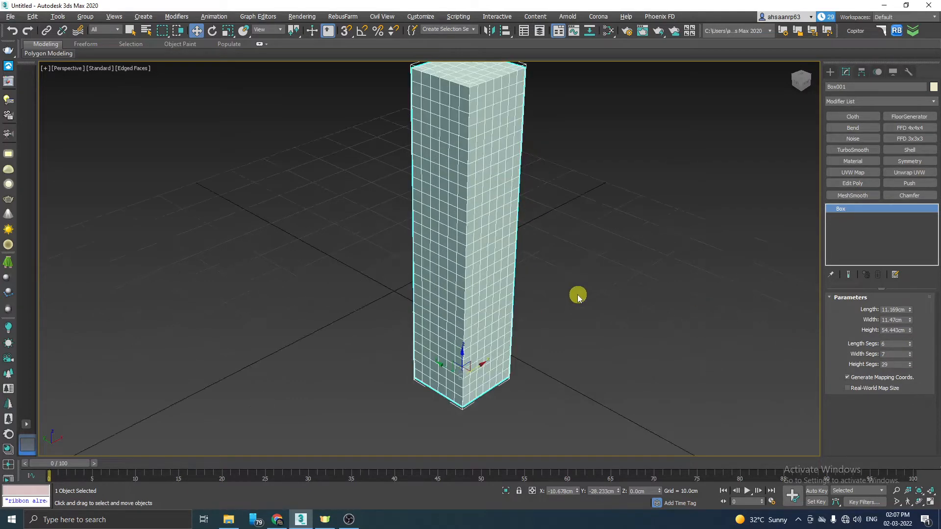
Step: Apply a Twist modifier to the tall box
left_click(514, 305)
scroll(479, 266, "up", 2)
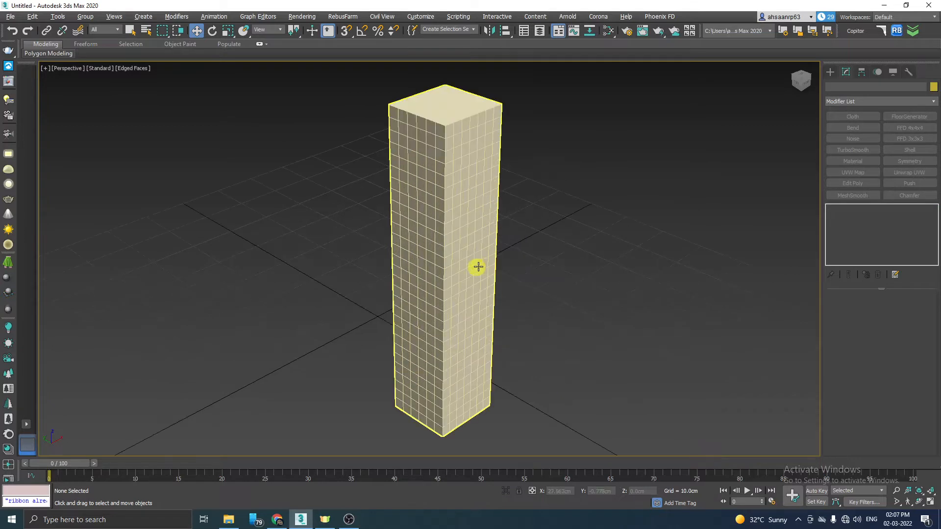
left_click(470, 152)
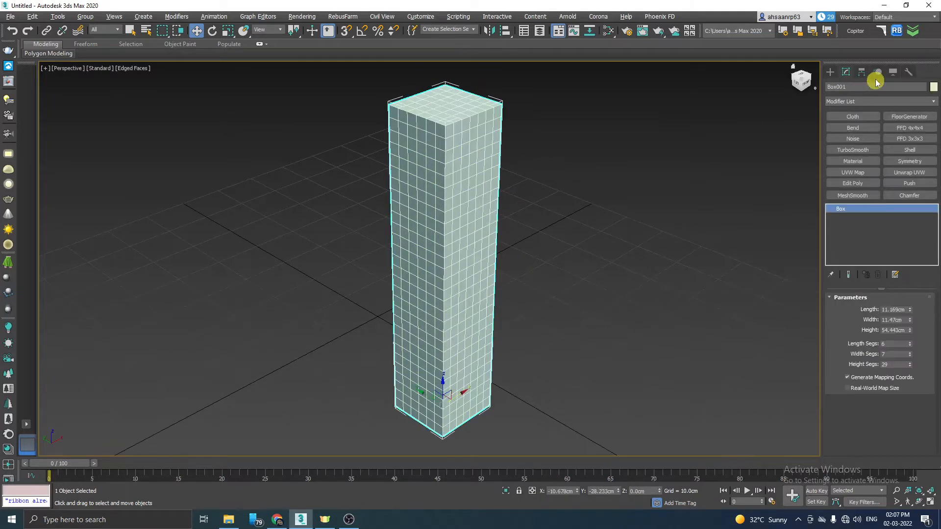
left_click(852, 102)
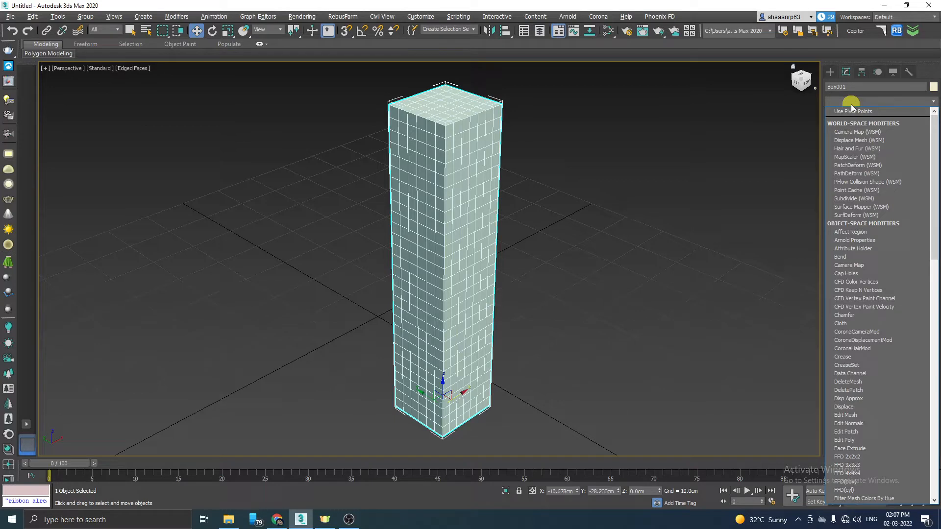
key("t")
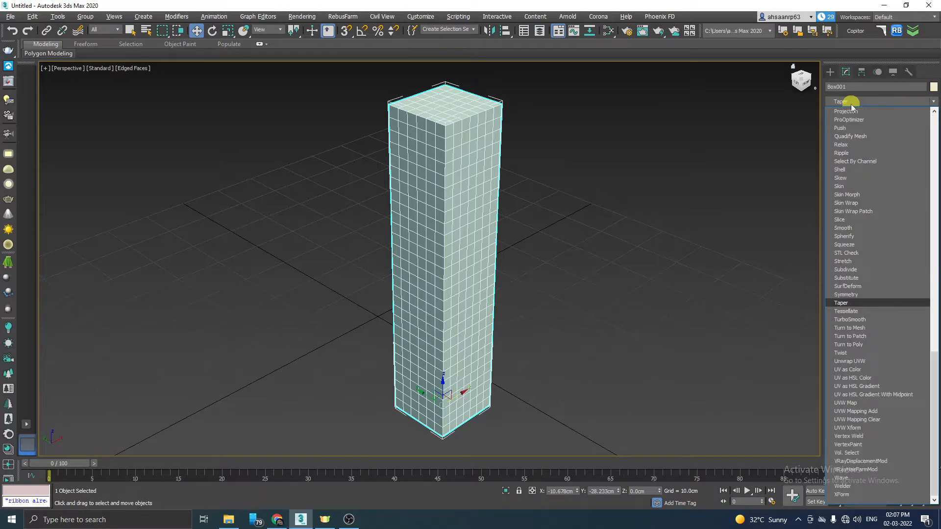
left_click(841, 352)
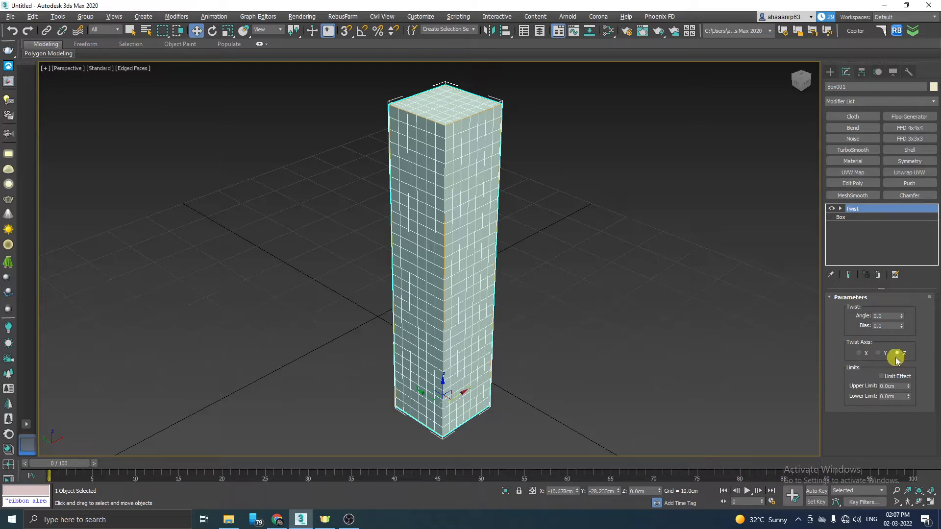
Step: Twist the tall box around its vertical axis, adjusting the twist angle to 203
middle_click_drag(817, 297, 804, 311)
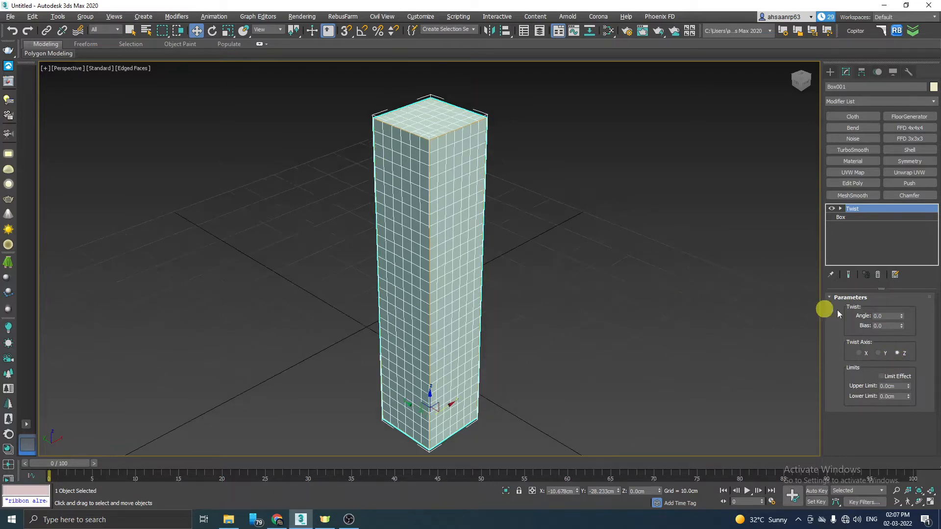
left_click_drag(901, 317, 757, 51)
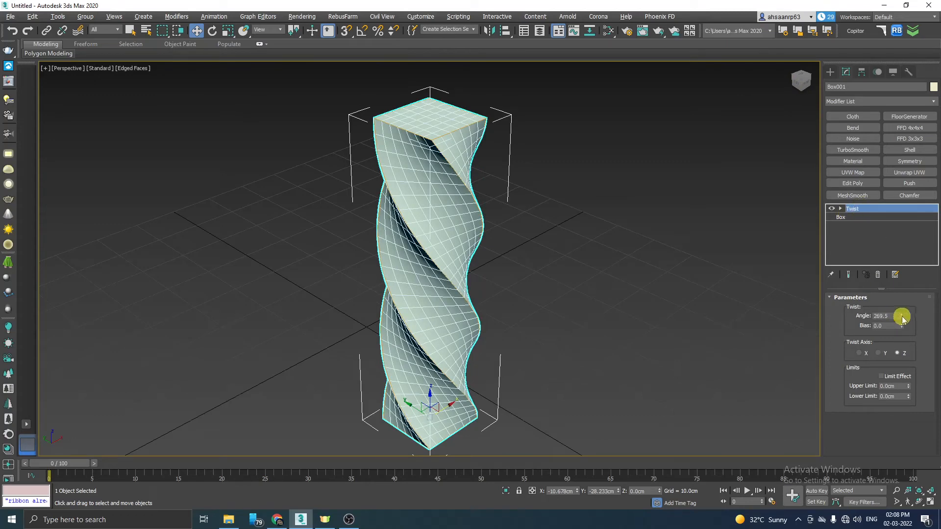
left_click_drag(902, 317, 886, 300)
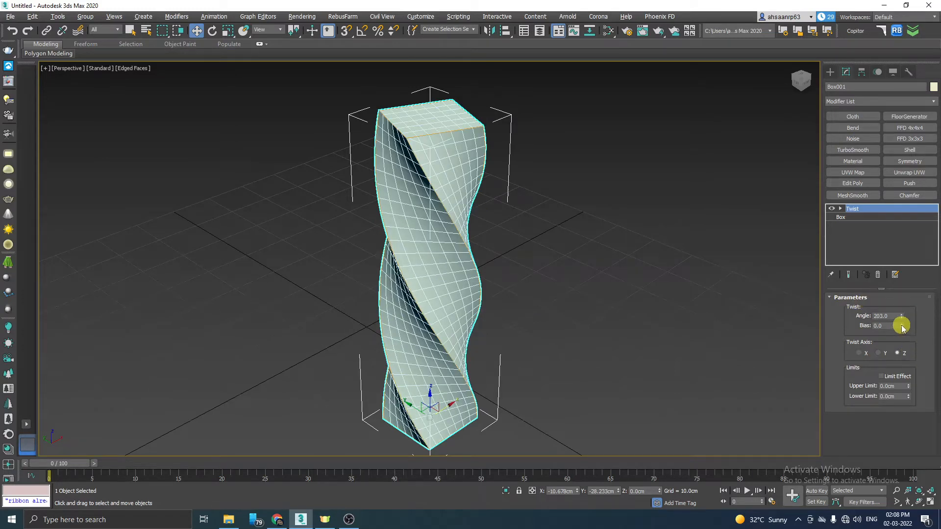
Step: Adjust the tall box's twist bias to 77 so the twist concentrates toward its upper end
left_click_drag(902, 326, 880, 229)
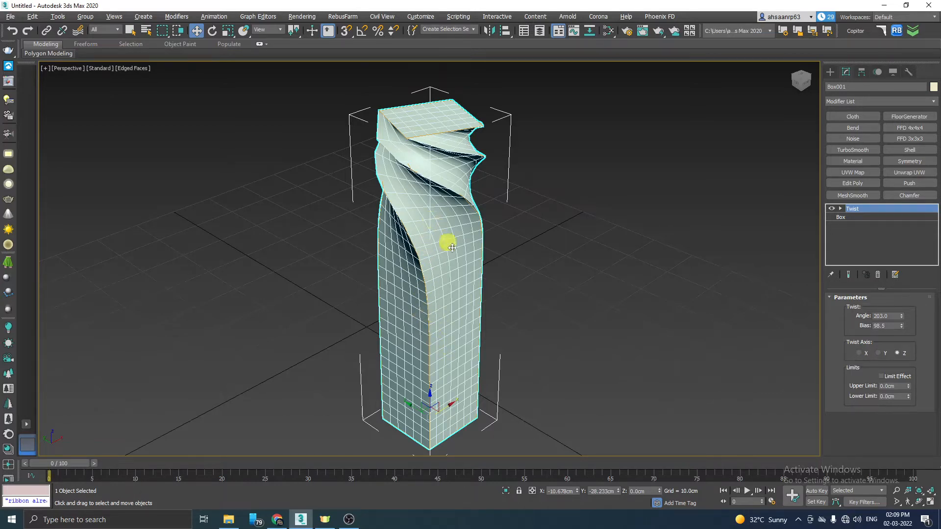
left_click_drag(902, 329, 908, 349)
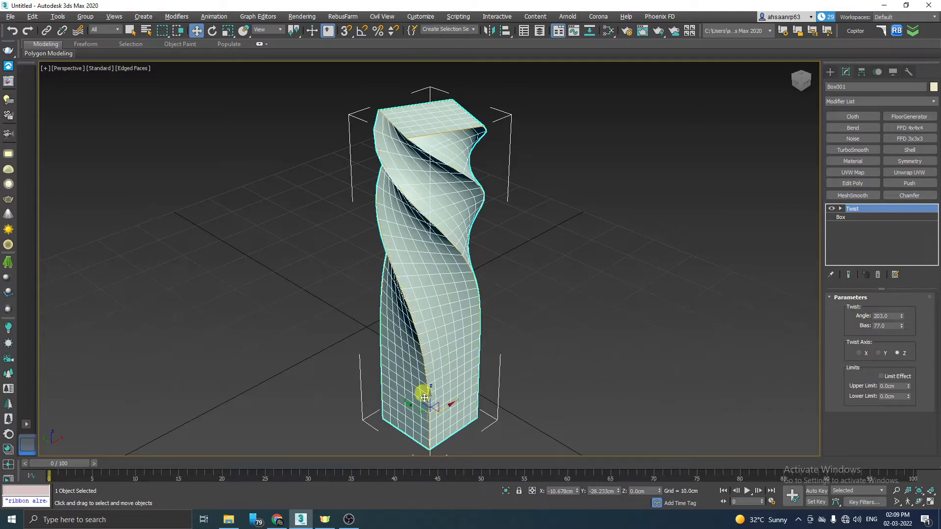
middle_click_drag(403, 319, 426, 319, "alt")
scroll(422, 319, "down", 2)
scroll(422, 321, "up", 2)
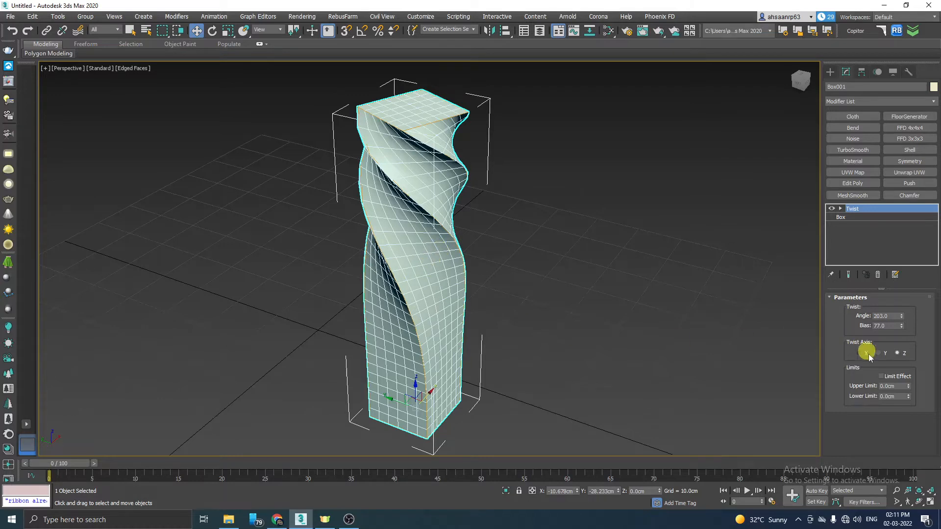
Step: Create a long flat box beside the twisted column, about 75.8 cm long, 10.2 cm wide and 5.2 cm high
scroll(287, 298, "down", 3)
scroll(398, 301, "up", 3)
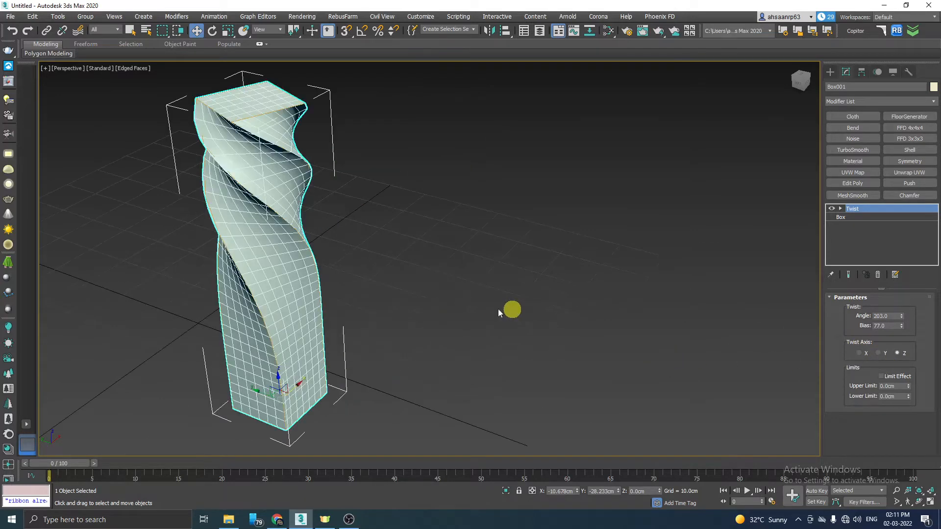
left_click(437, 332)
left_click(830, 73)
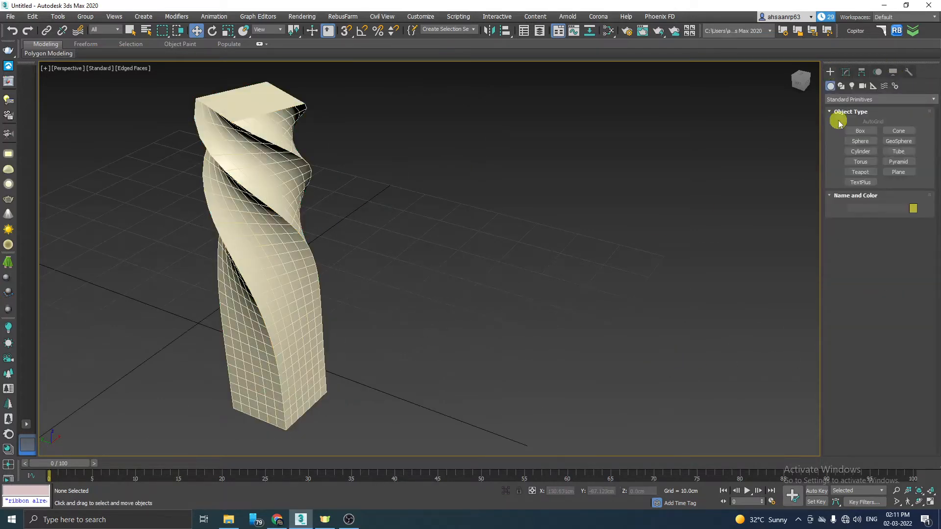
left_click(859, 131)
left_click_drag(369, 235, 719, 306)
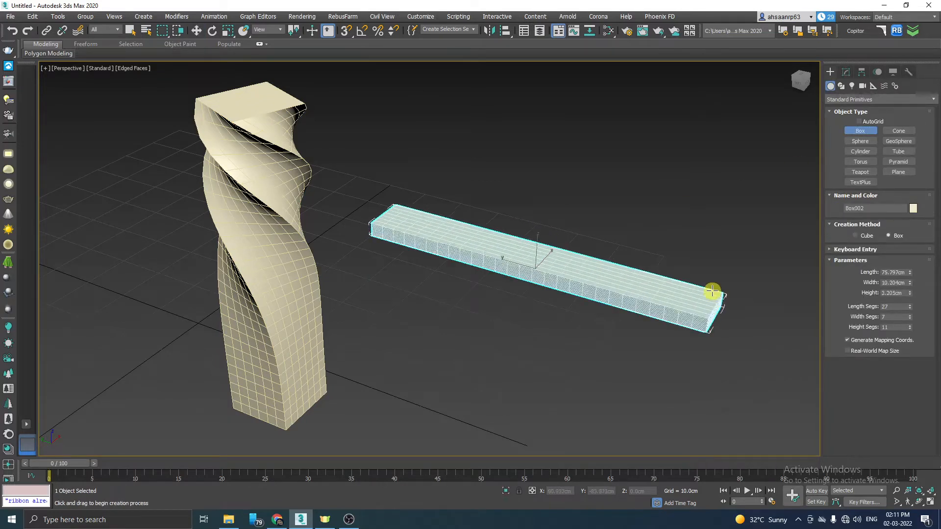
left_click(714, 283)
scroll(547, 328, "down", 1)
scroll(617, 300, "up", 3)
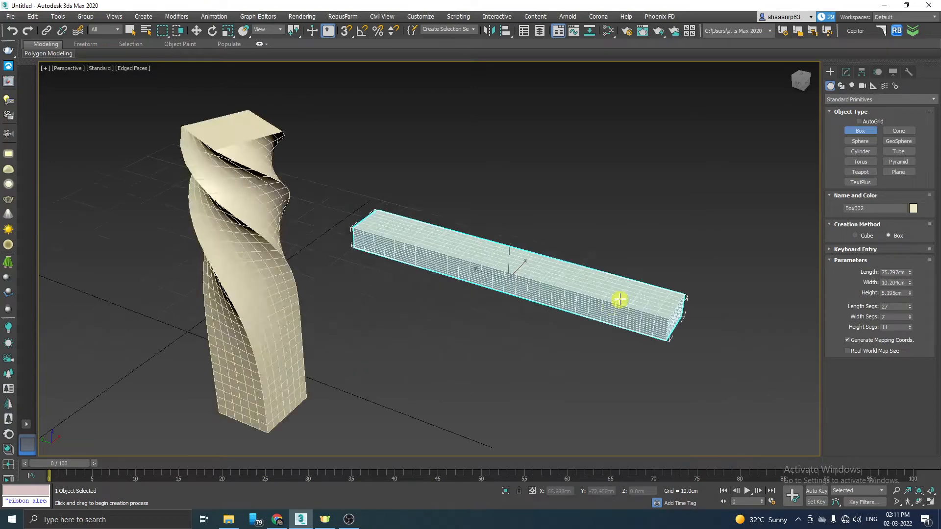
scroll(578, 314, "down", 1)
right_click(589, 303)
scroll(588, 319, "down", 3)
scroll(588, 338, "up", 1)
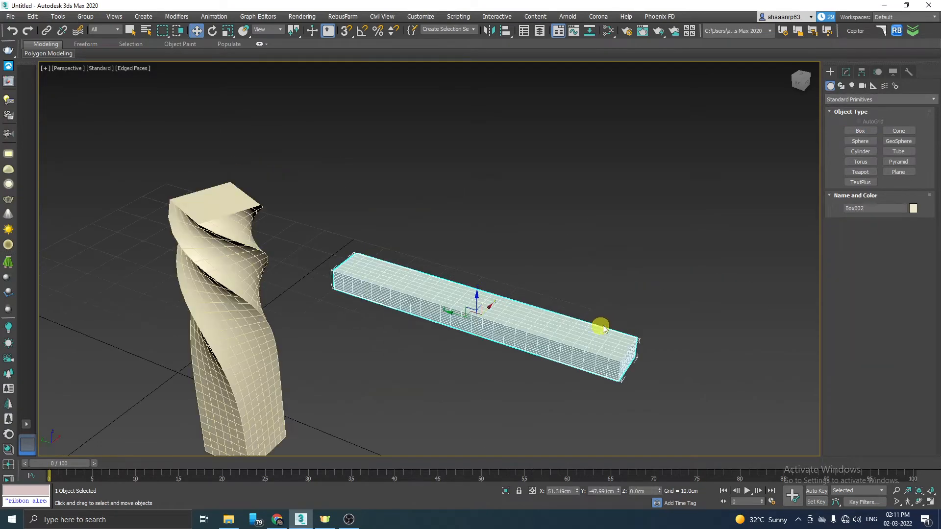
Step: Apply a Twist modifier to the flat box and choose Y as its twist axis
left_click(845, 72)
left_click(854, 101)
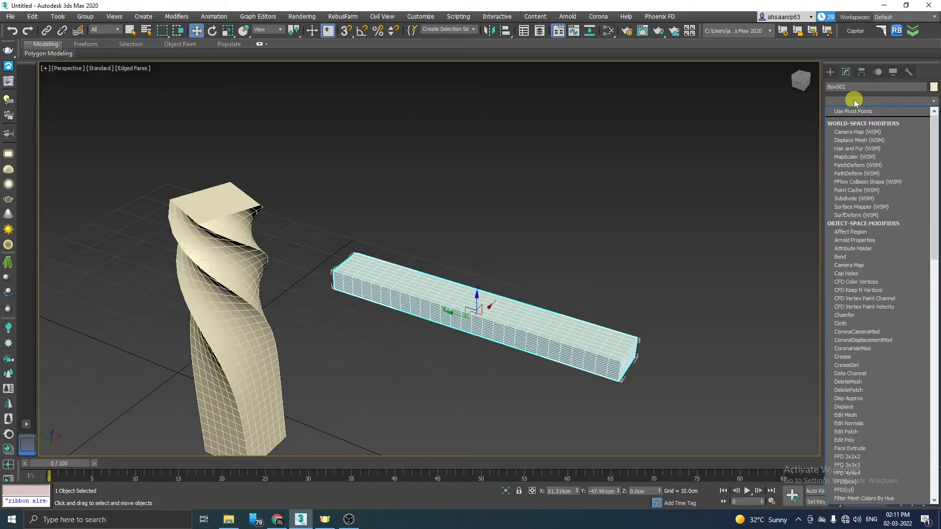
type("tw")
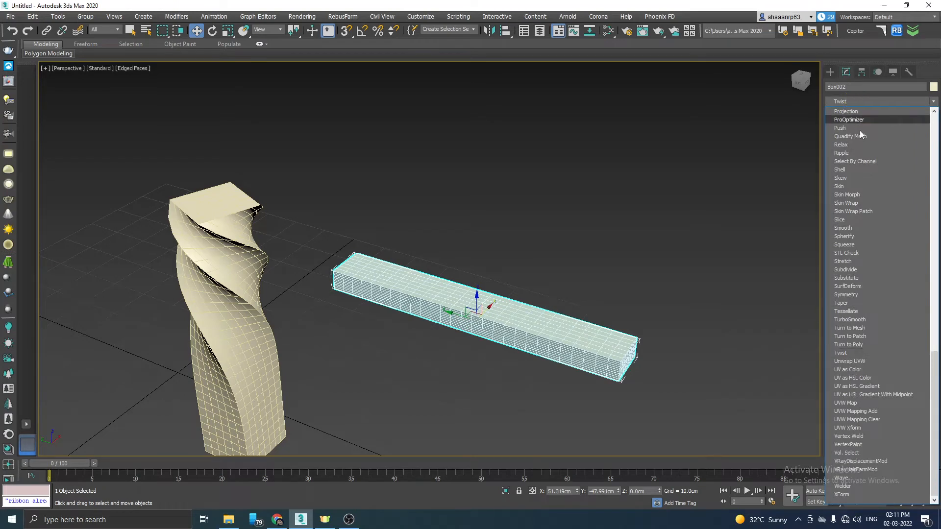
left_click(857, 354)
scroll(583, 359, "up", 2)
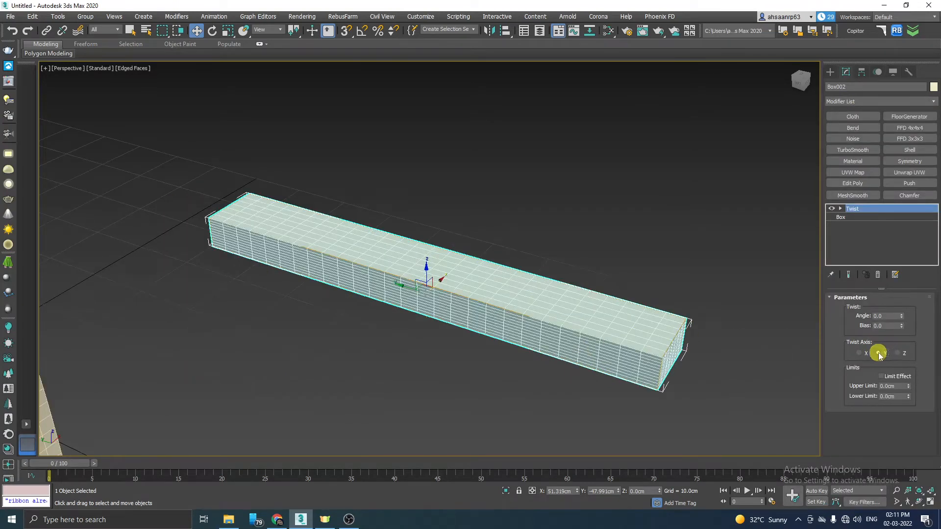
Step: Twist the flat box along its length, adjusting the twist angle to 361.5
left_click_drag(901, 318, 907, 115)
left_click_drag(902, 320, 884, 176)
scroll(497, 322, "down", 3)
scroll(497, 322, "up", 1)
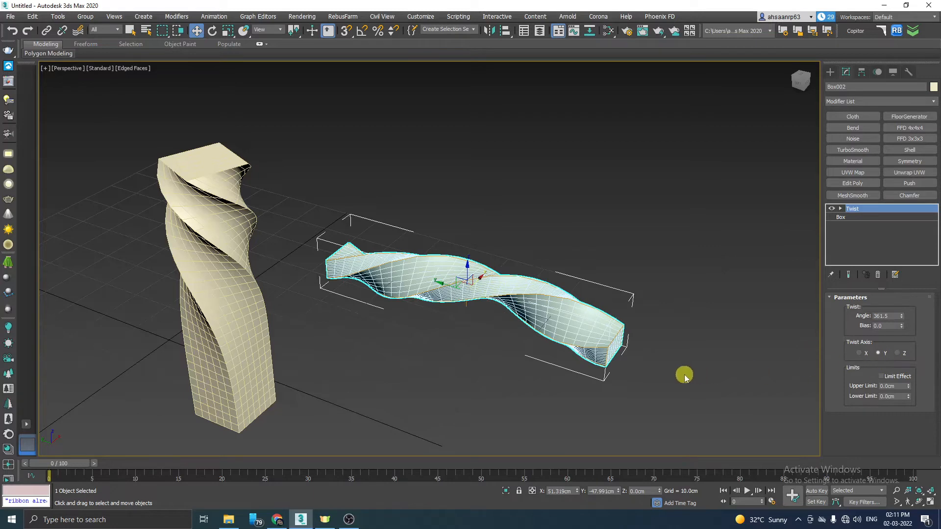
Step: Set the flat box's twist angle to 0
left_click(896, 316)
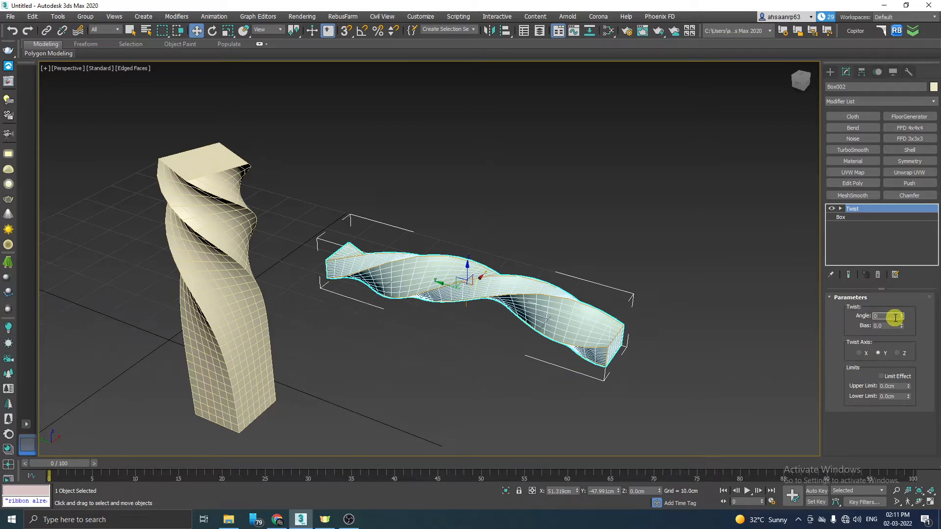
key("Return")
Step: Set the twist bias of the tall column to 0
left_click(235, 287)
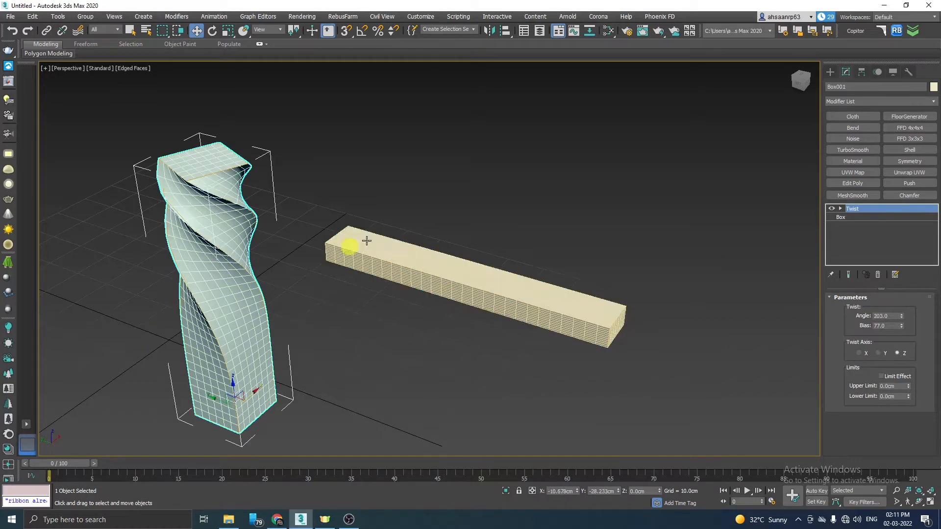
scroll(318, 245, "down", 3)
scroll(283, 241, "up", 2)
scroll(301, 236, "down", 2)
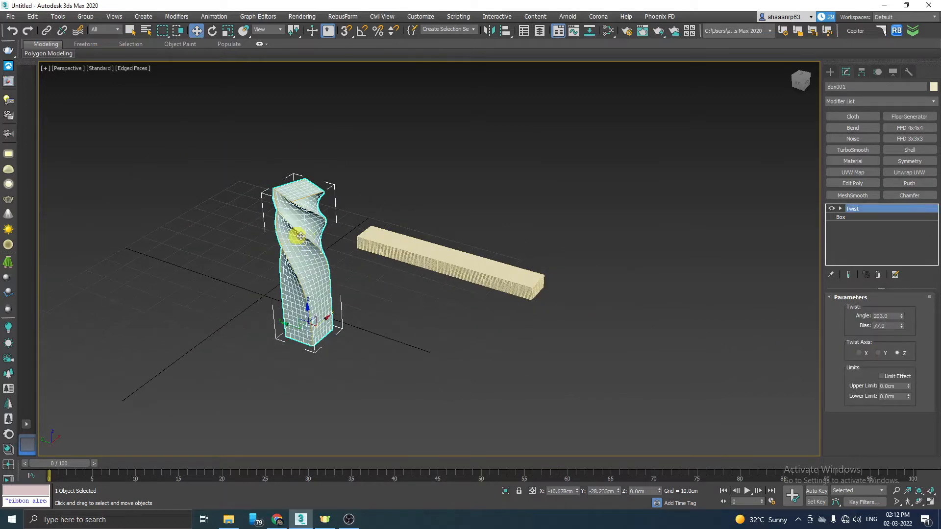
scroll(300, 236, "up", 3)
scroll(330, 246, "down", 3)
double_click(885, 326)
key("Return")
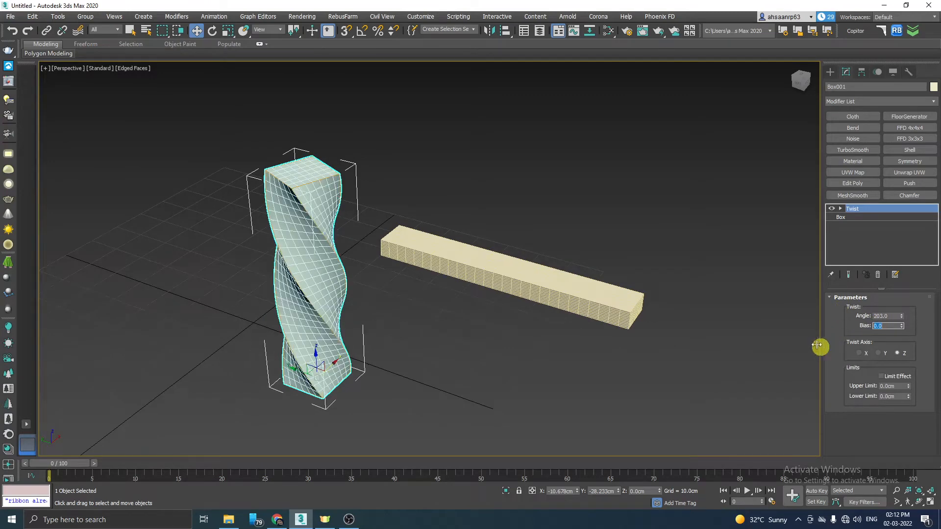
Step: Enable Limit Effect for the tall column's Twist modifier
scroll(315, 301, "up", 2)
scroll(398, 335, "down", 3)
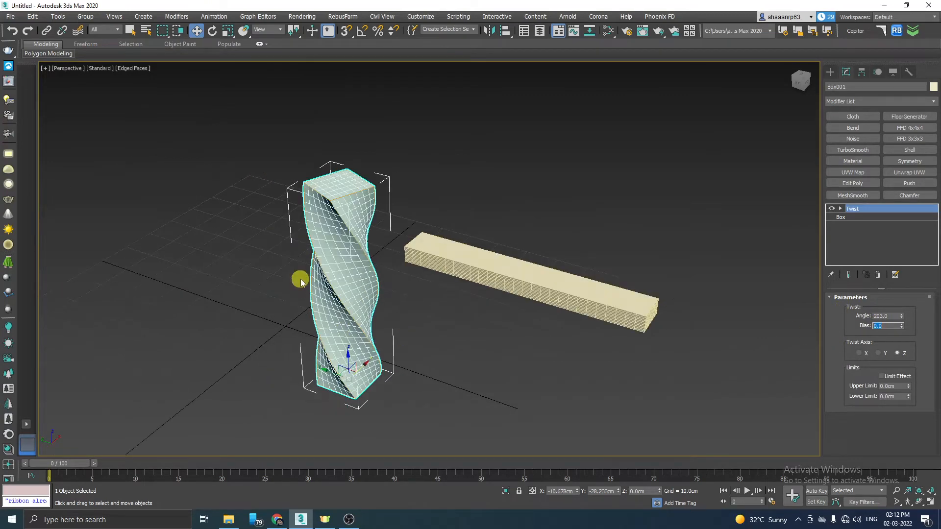
scroll(333, 310, "up", 4)
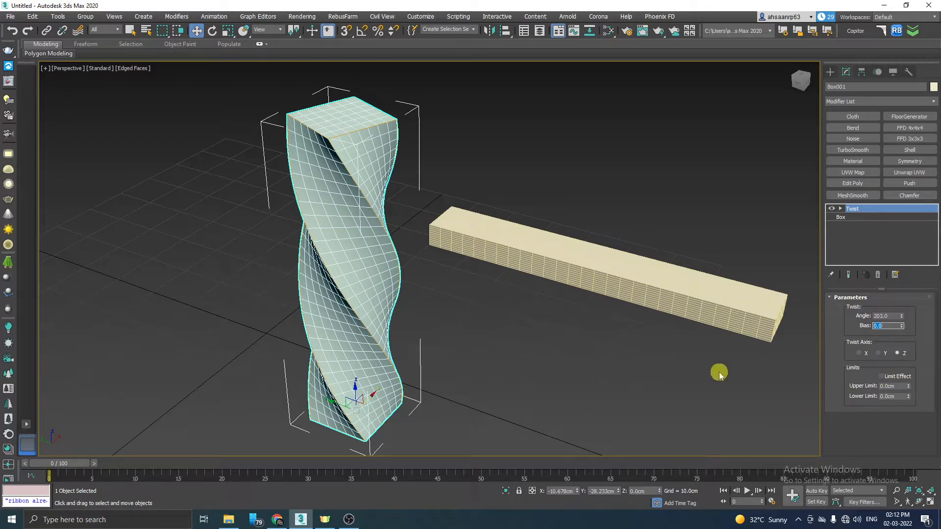
left_click(881, 376)
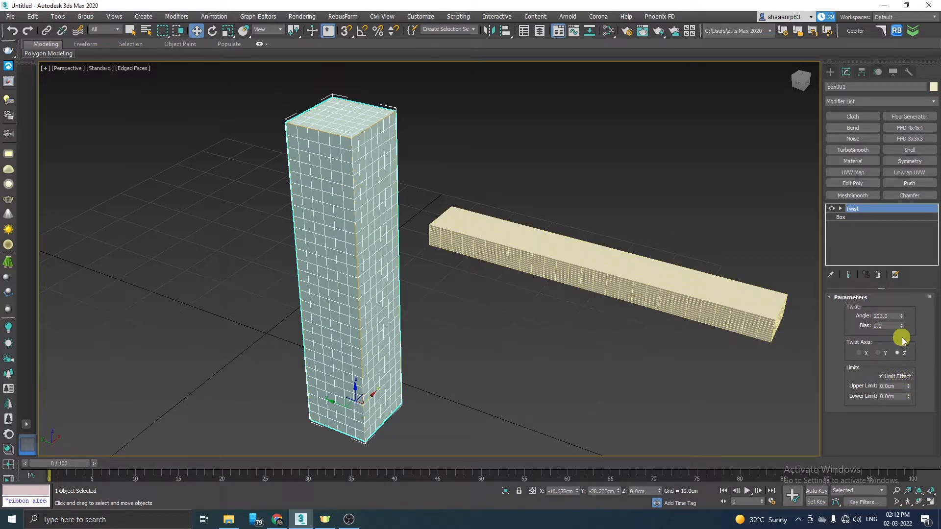
Step: Set the tall column's twist angle to 0, and switch Limit Effect off and back on
left_click(890, 317)
key("Return")
left_click(885, 377)
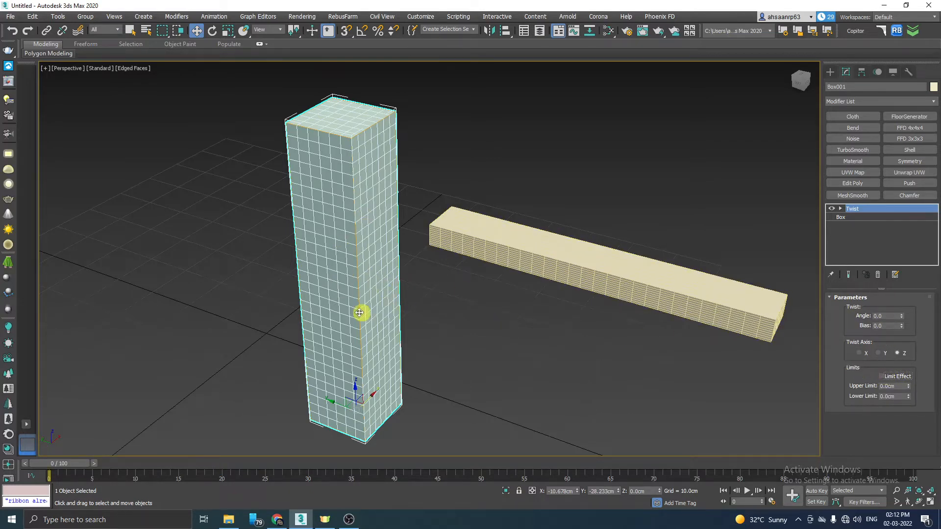
left_click(881, 377)
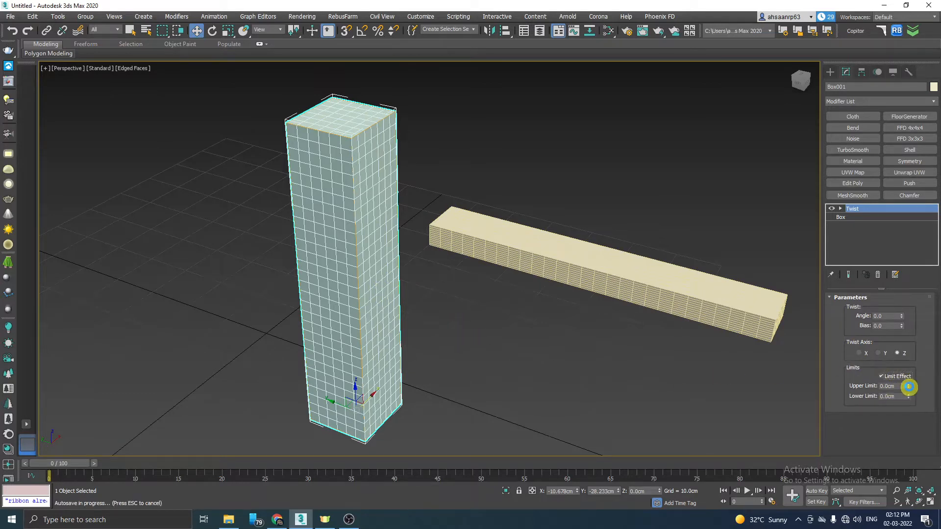
Step: Set the Twist upper limit to 13.543 cm and the lower limit to -0.99 cm, checking them in the Front view
left_click_drag(909, 388, 905, 375)
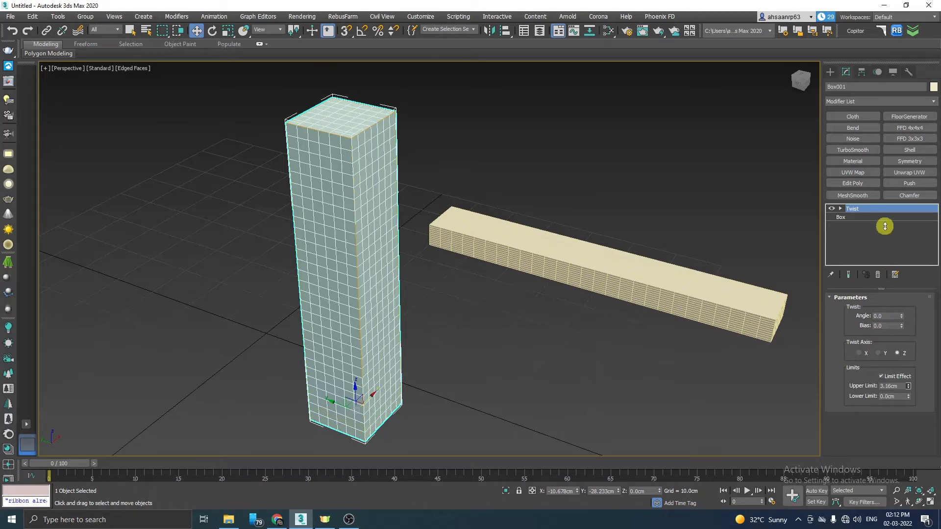
key("alt+w")
middle_click(566, 198)
key("alt+w")
scroll(588, 275, "down", 2)
scroll(268, 301, "up", 3)
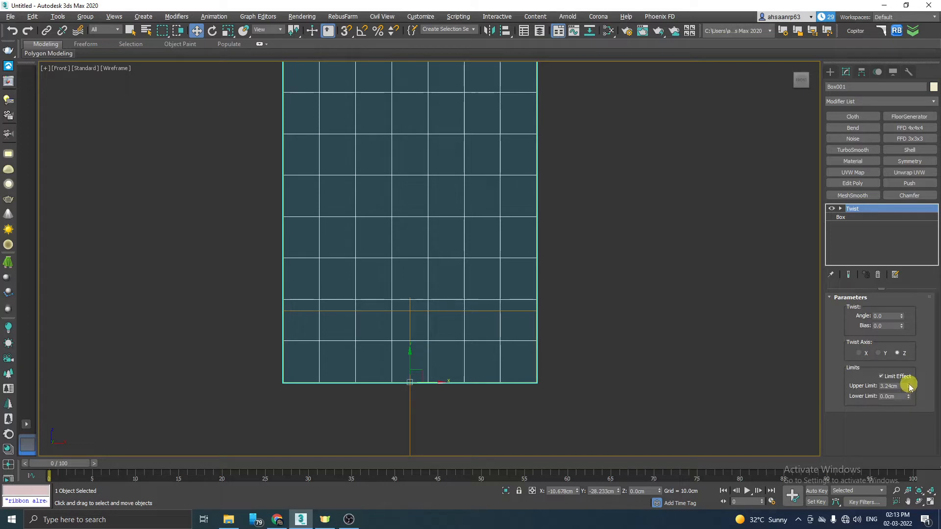
left_click_drag(909, 387, 912, 229)
scroll(502, 346, "down", 2)
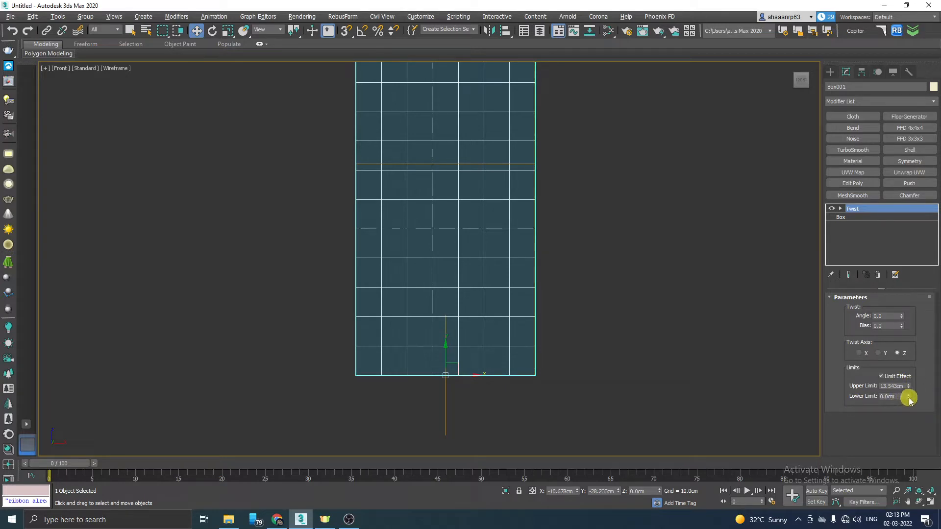
left_click_drag(909, 398, 729, 430)
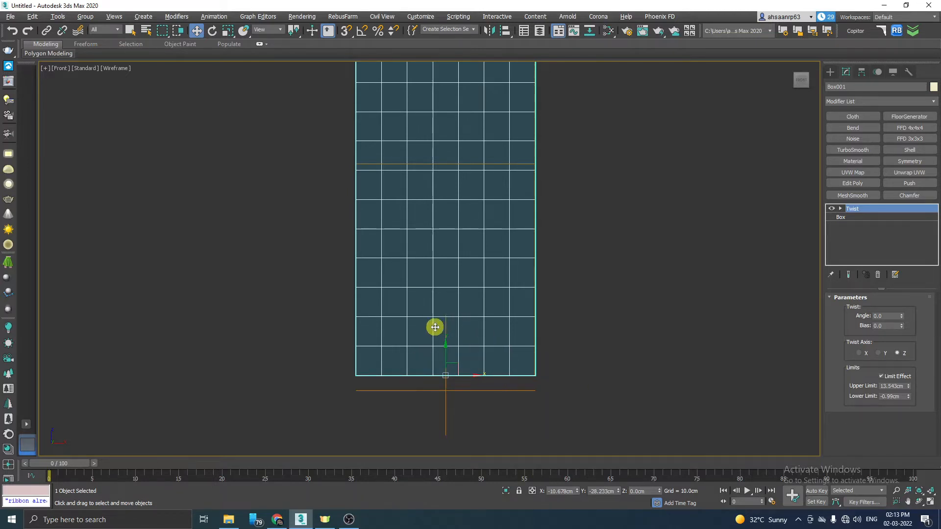
key("alt+w")
left_click(567, 337)
key("alt+w")
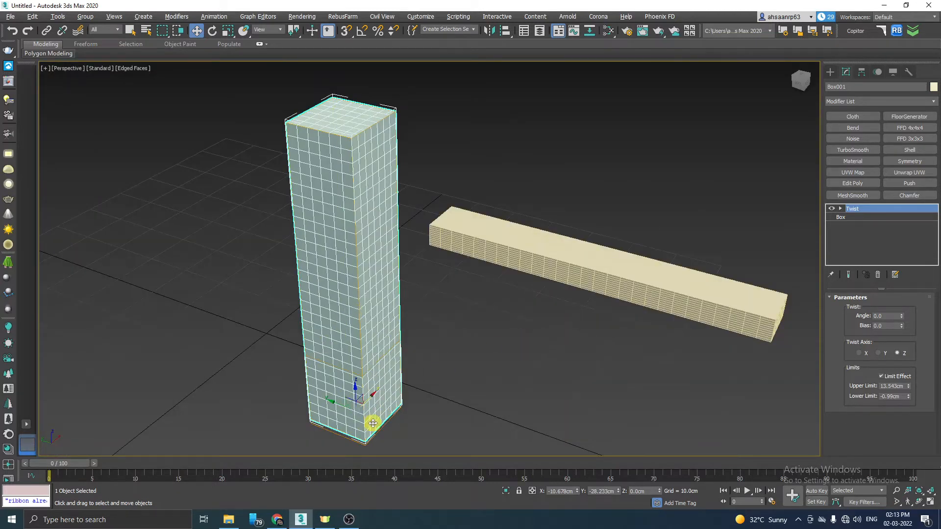
Step: Hide the edged faces and twist the column's limited section to an angle of 512
key("F4")
scroll(367, 343, "down", 2)
scroll(363, 384, "up", 6)
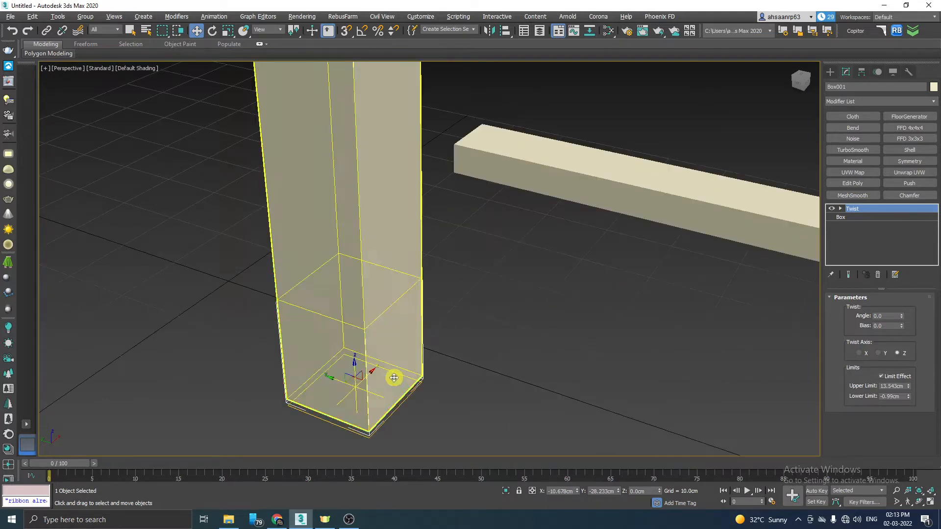
scroll(366, 343, "down", 2)
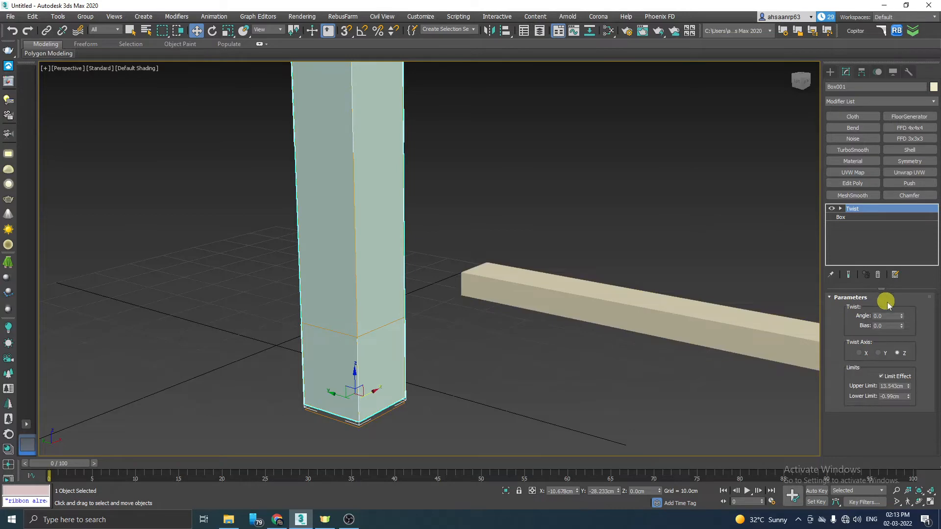
left_click_drag(901, 318, 872, 139)
left_click_drag(905, 315, 804, 93)
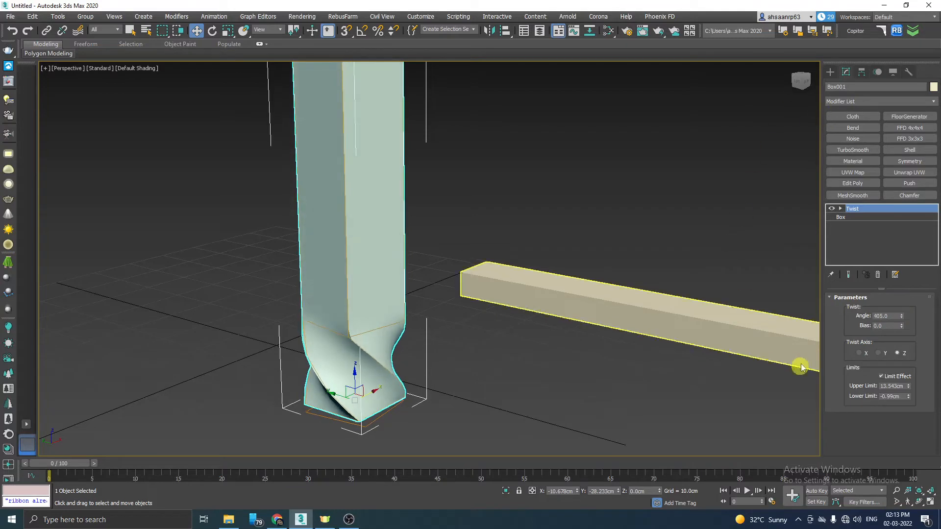
left_click_drag(901, 317, 896, 208)
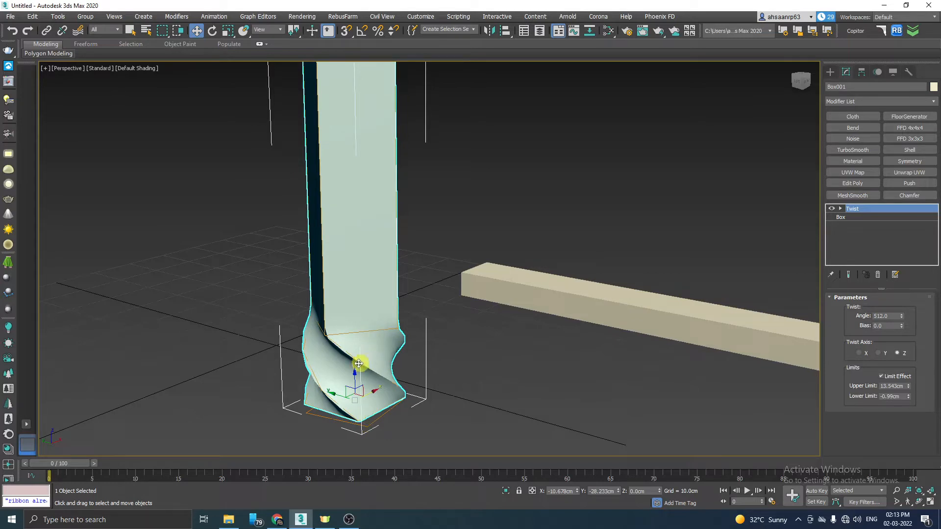
Step: Raise the column's Twist upper limit to 40.63 cm, then turn off Limit Effect
scroll(352, 424, "down", 3)
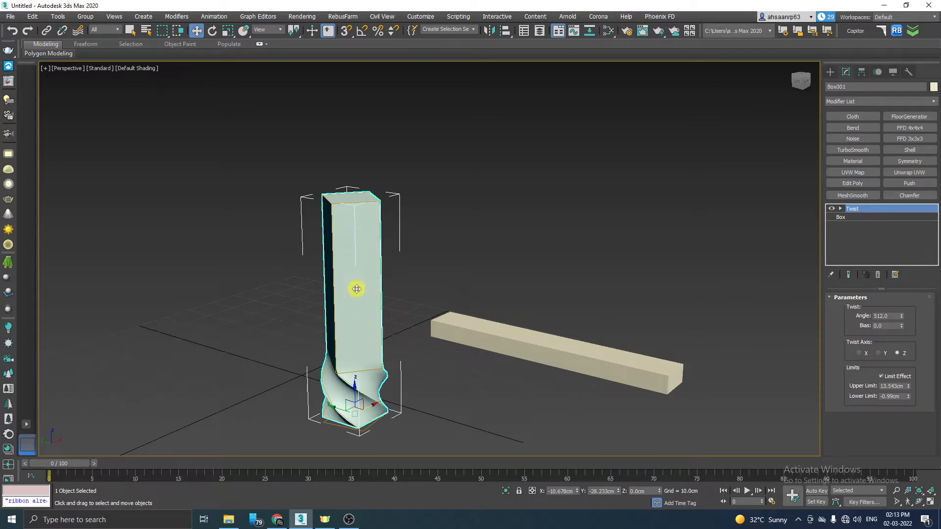
scroll(362, 411, "up", 2)
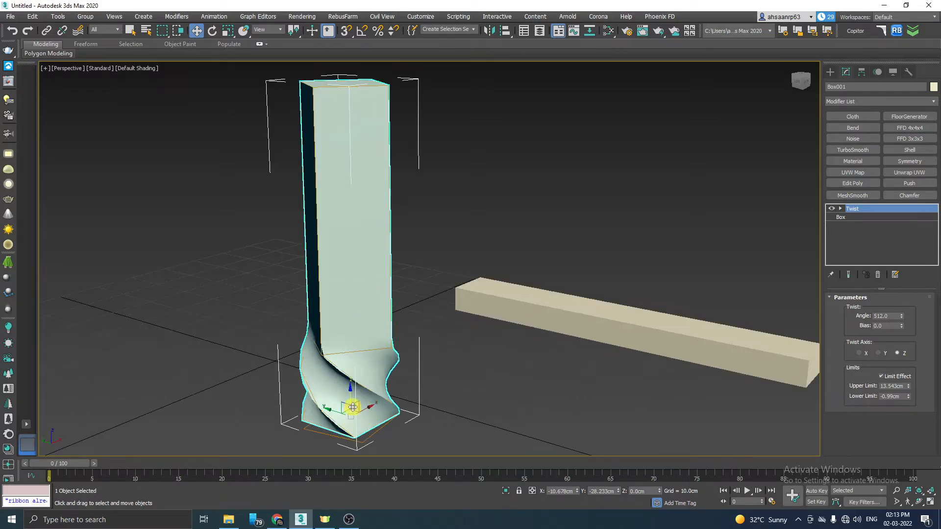
scroll(353, 408, "up", 2)
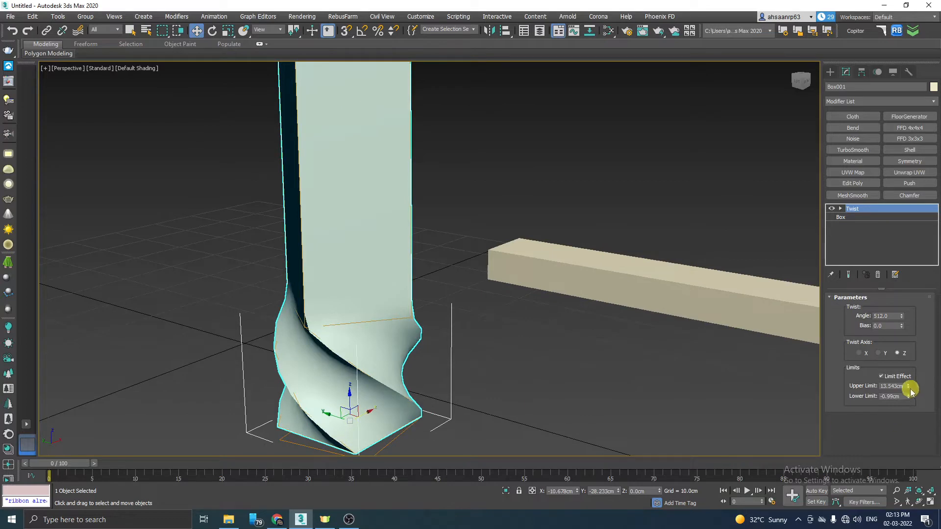
left_click_drag(910, 387, 900, 287)
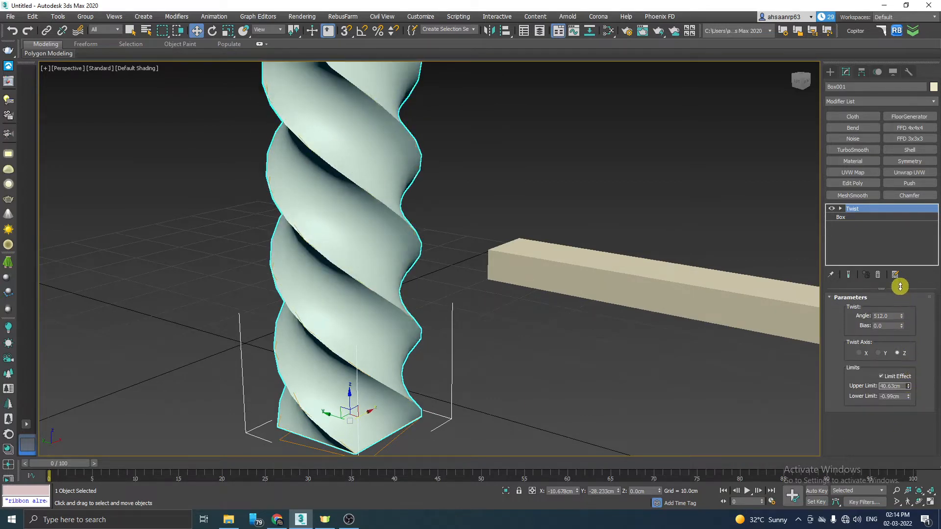
scroll(492, 381, "down", 3)
scroll(439, 426, "up", 2)
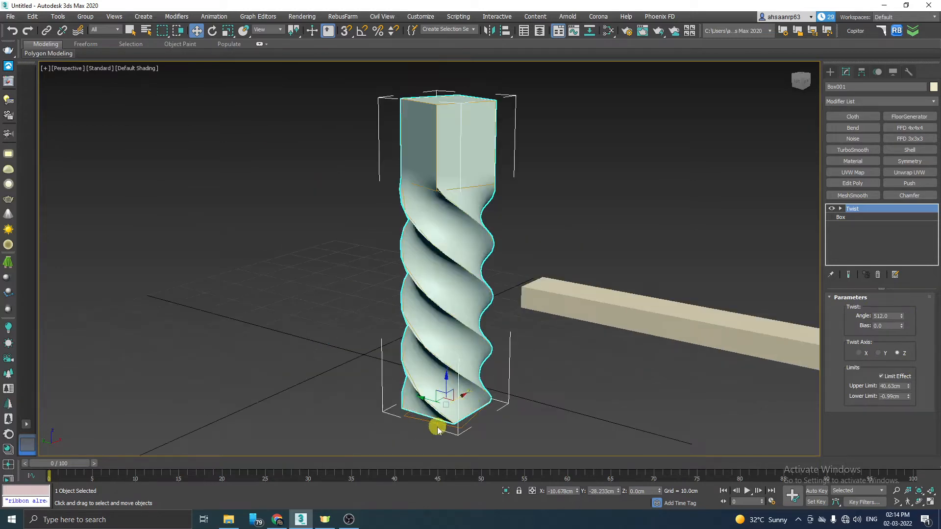
scroll(420, 422, "up", 2)
scroll(439, 336, "down", 3)
scroll(409, 246, "up", 3)
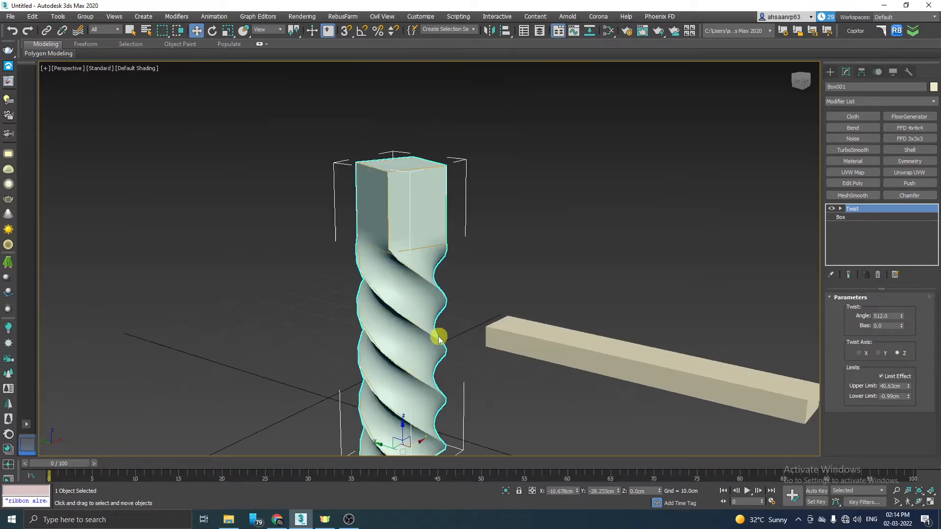
scroll(405, 252, "down", 3)
scroll(401, 256, "up", 4)
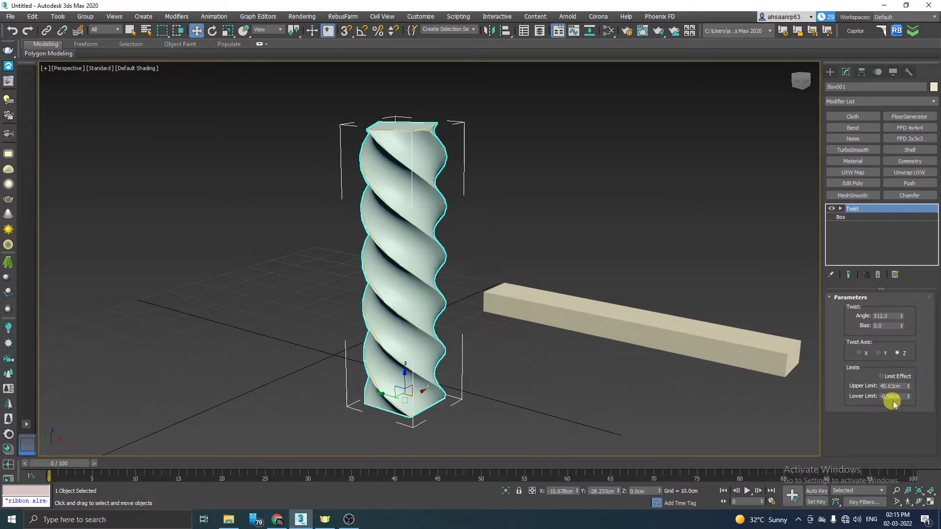
Step: Move the Twist modifier's gizmo up along Z to about 27.19 cm
left_click(841, 209)
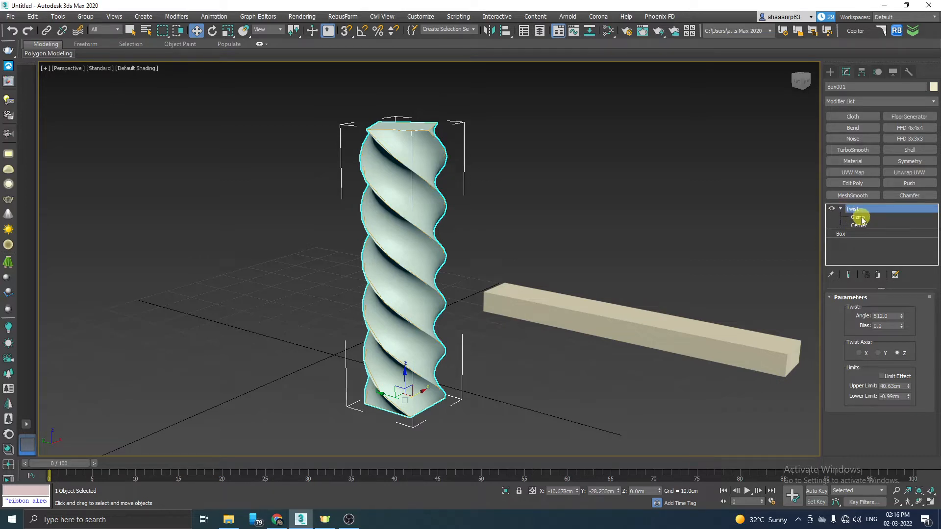
left_click(860, 218)
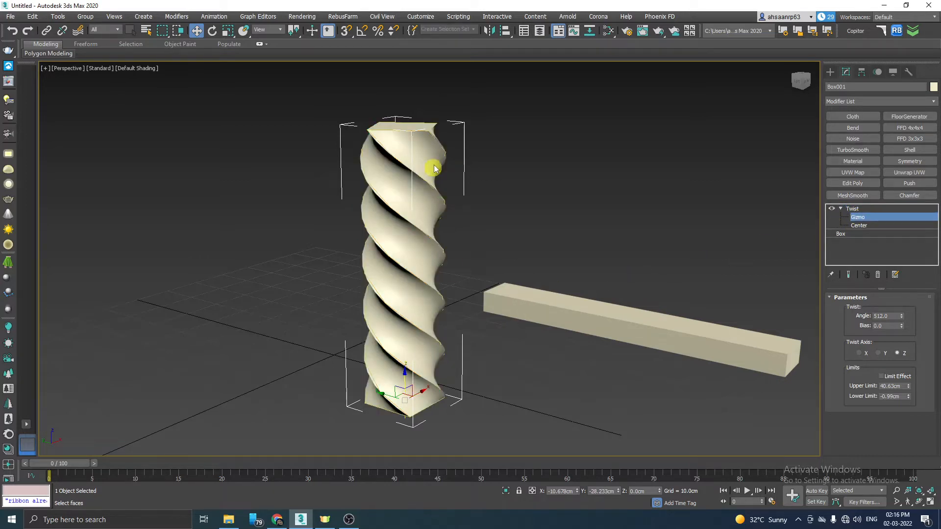
scroll(436, 157, "up", 5)
scroll(448, 158, "down", 5)
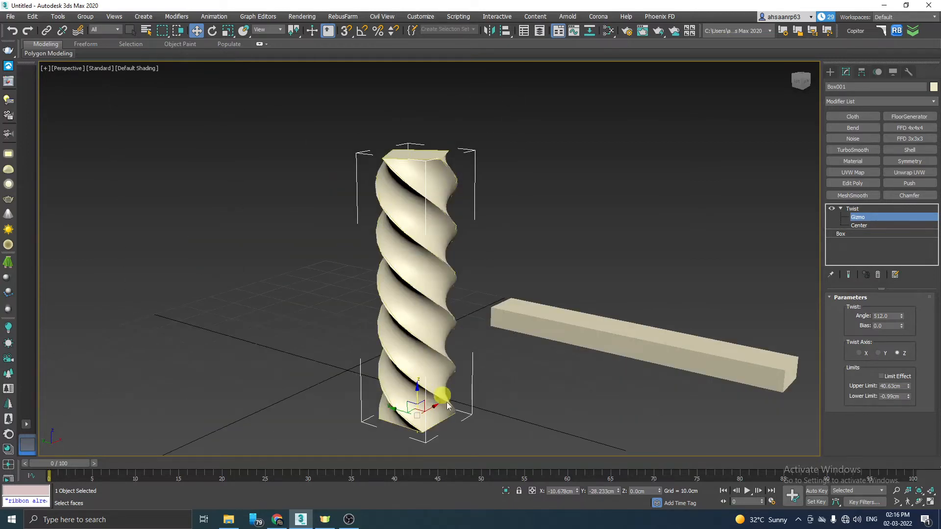
scroll(420, 430, "up", 2)
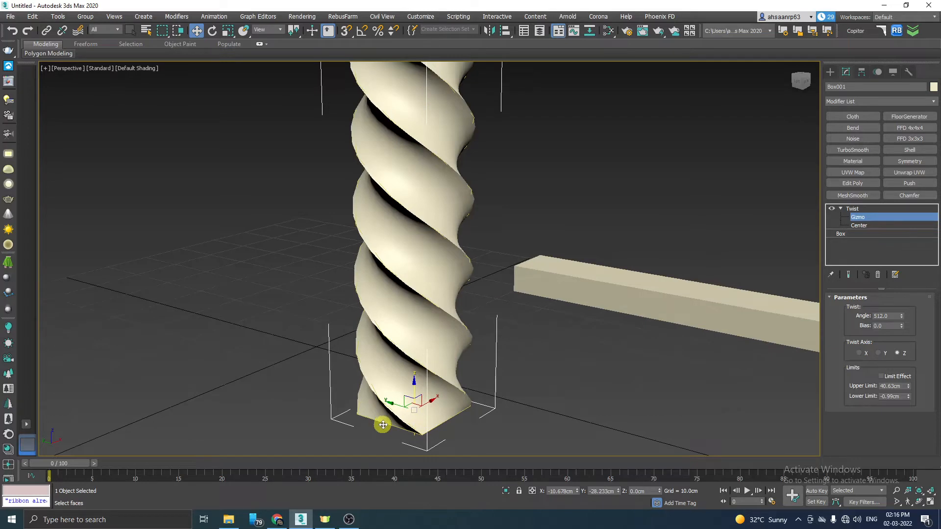
scroll(392, 422, "down", 2)
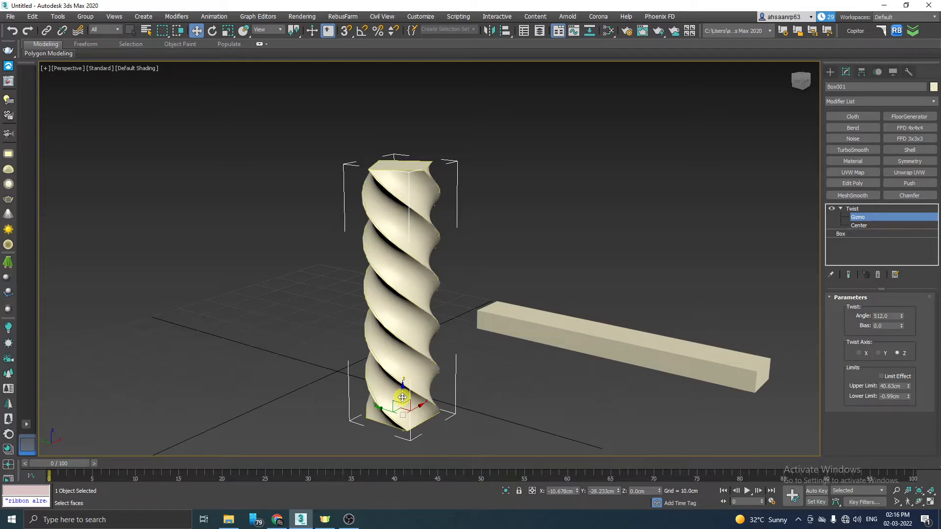
left_click_drag(402, 397, 399, 285)
scroll(406, 387, "down", 3)
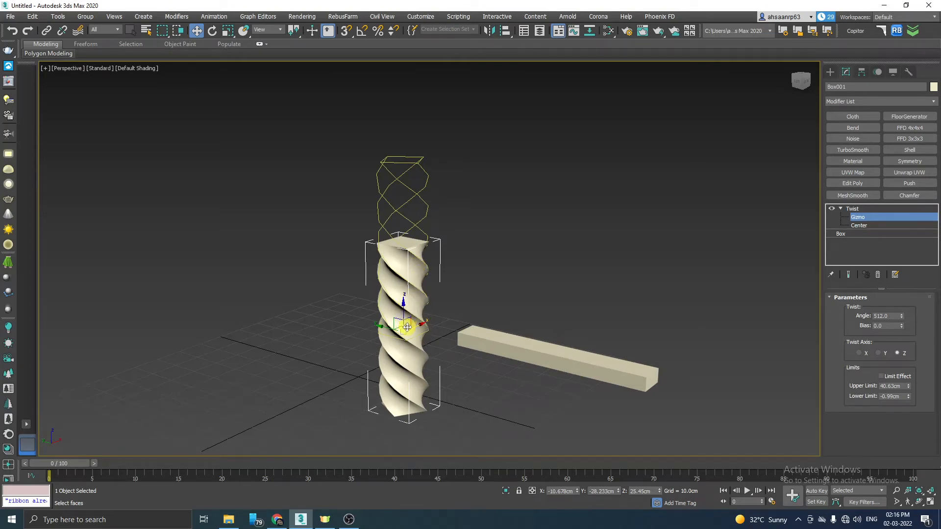
left_click_drag(403, 316, 405, 311)
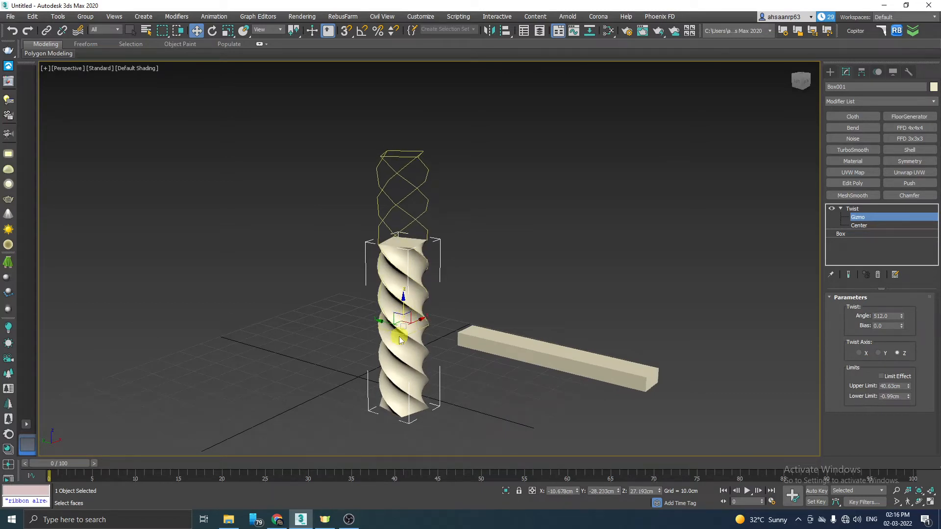
Step: Raise the column's twist bias to 70.5
scroll(413, 331, "up", 2)
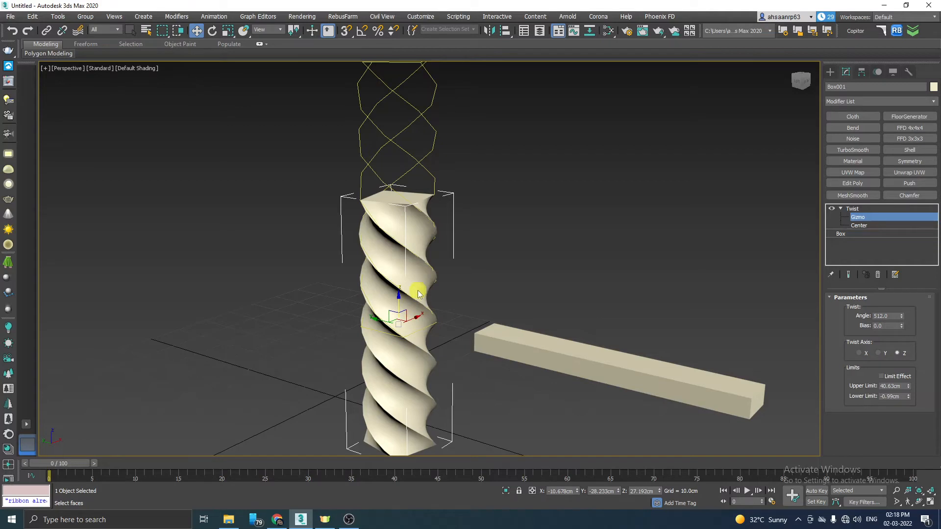
middle_click_drag(412, 352, 425, 330)
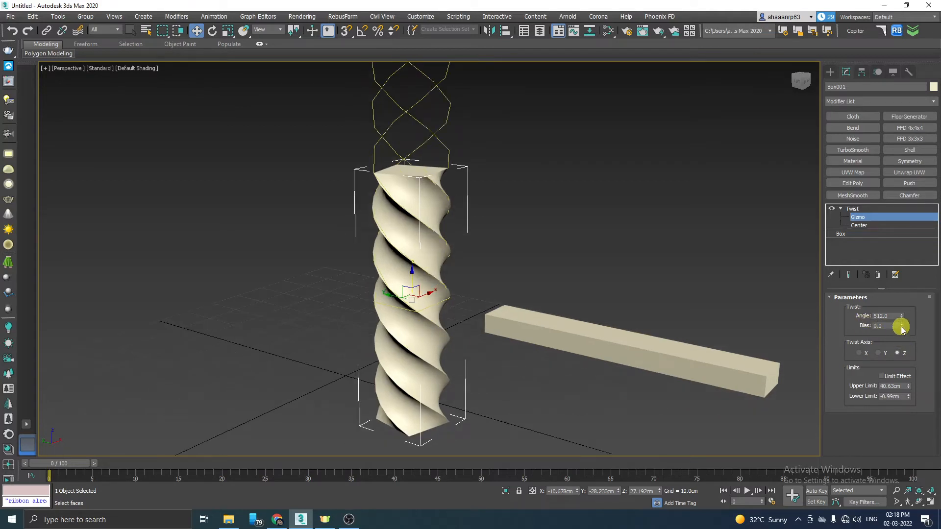
left_click_drag(902, 327, 889, 259)
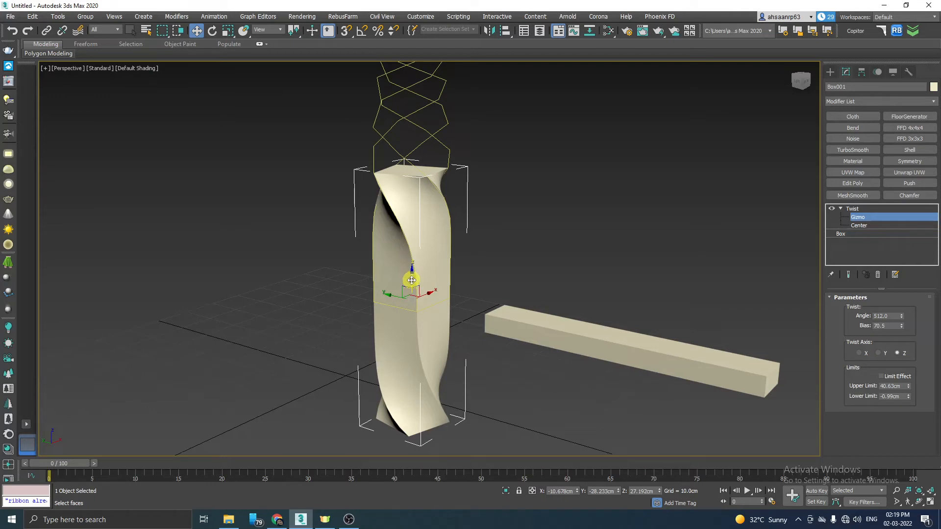
Step: Slide the Twist gizmo up to about Z 40.83 cm and back down to 25.32 cm, and set the bias to 68
left_click_drag(412, 281, 400, 213)
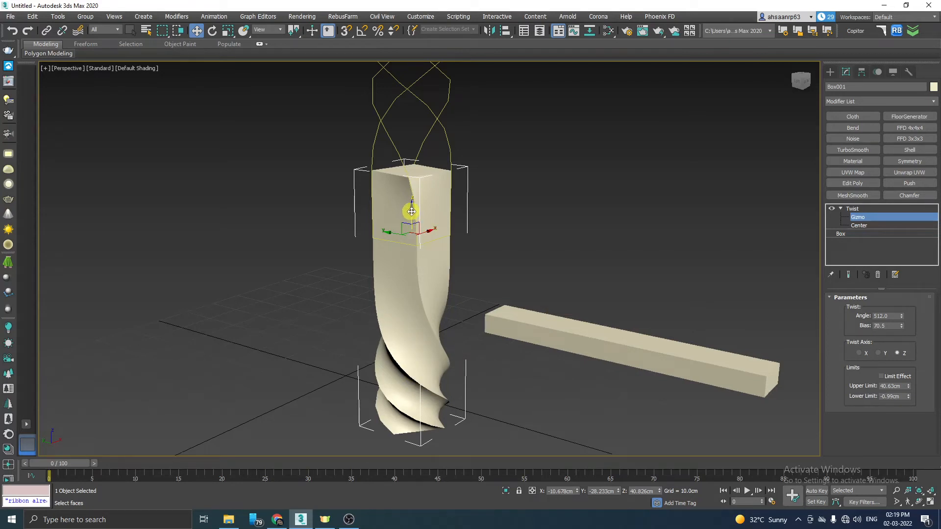
left_click_drag(412, 212, 417, 289)
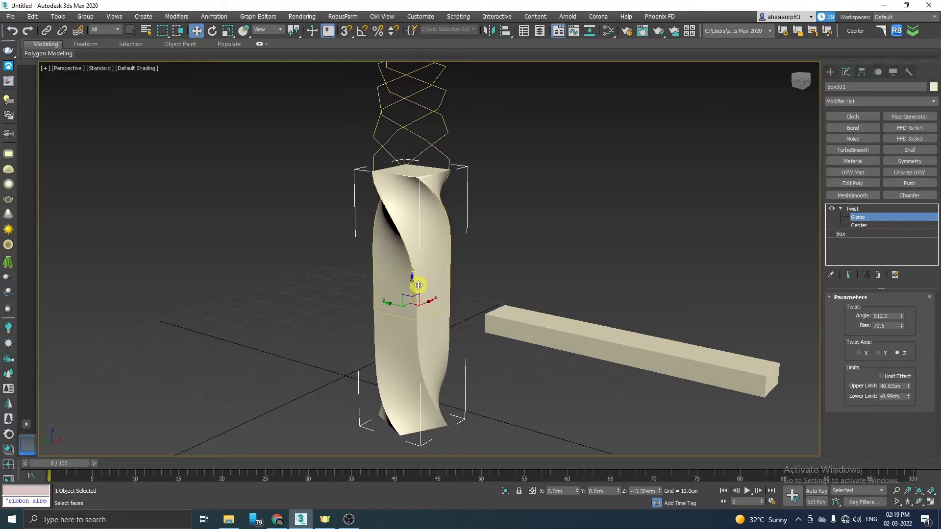
mouse_move(902, 326)
left_mouse_down()
mouse_move(899, 372)
mouse_move(898, 334)
mouse_move(909, 329)
left_mouse_up()
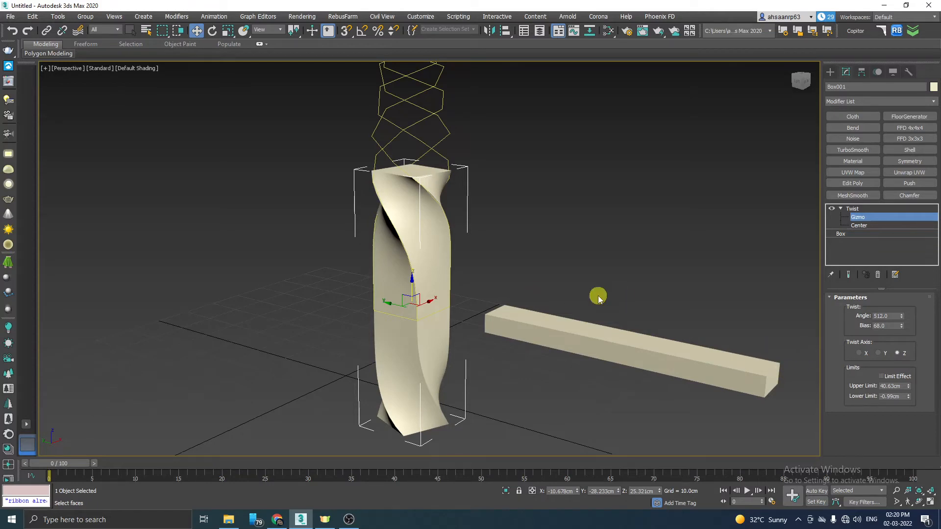
Step: Leave the Twist gizmo level, collapse the modifier's sub-levels and deselect the column
scroll(596, 299, "down", 3)
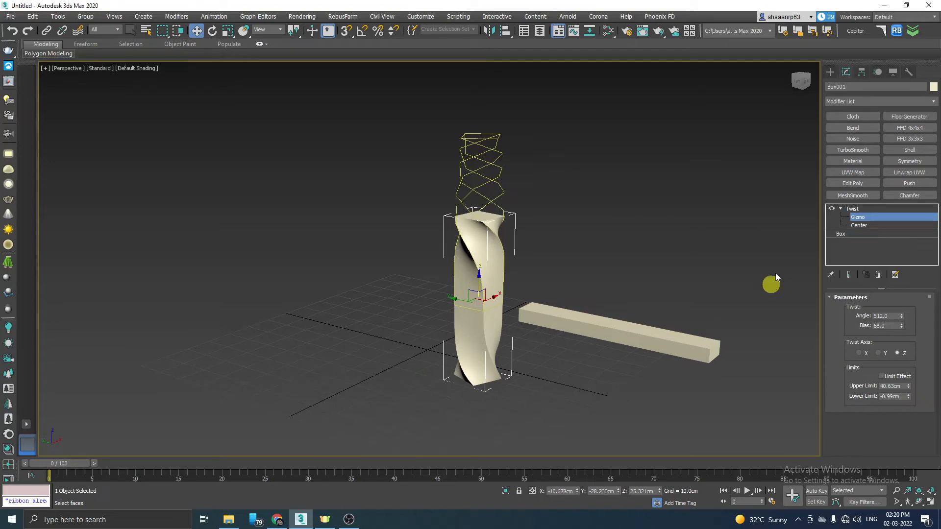
left_click(854, 209)
left_click(840, 208)
left_click(399, 363)
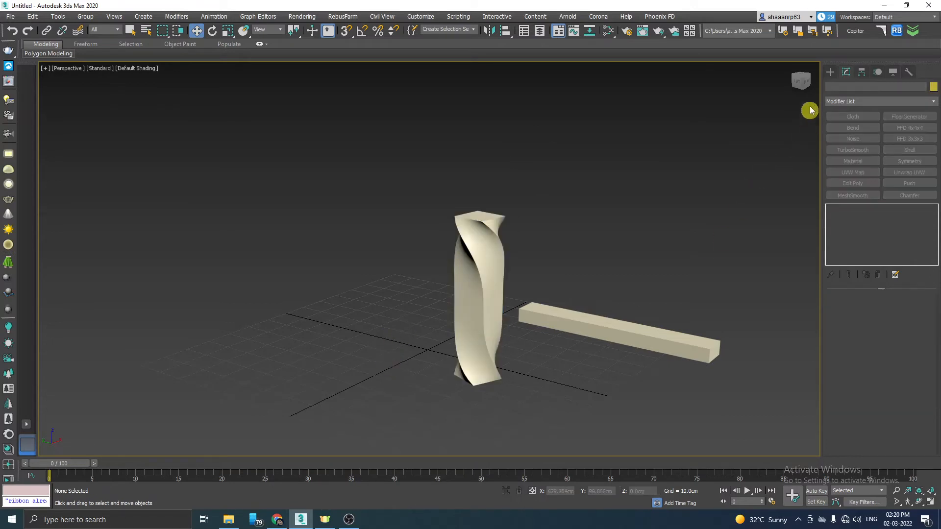
Step: Create a tall box beside the twisted column, at about X -31 cm, Y 0.4 cm
left_click(832, 72)
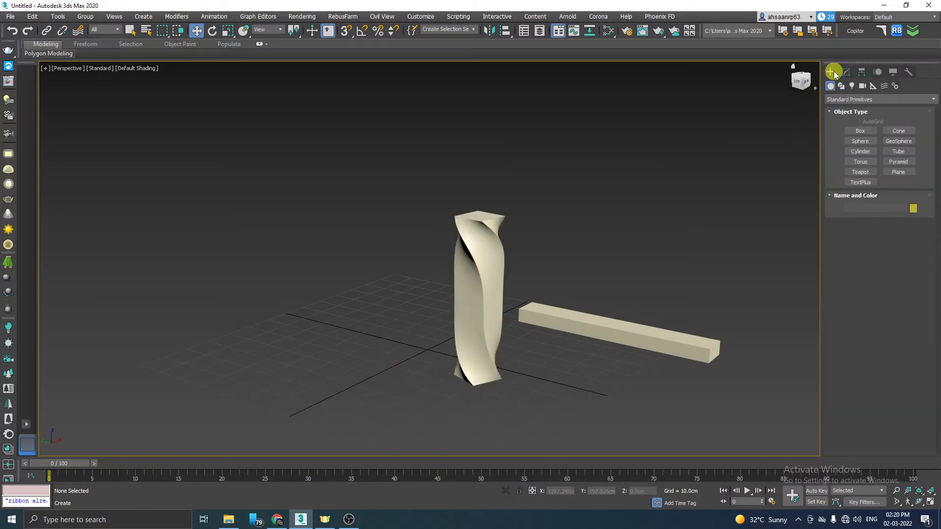
left_click(861, 131)
left_click_drag(373, 384, 368, 364)
left_click(367, 286)
right_click(368, 286)
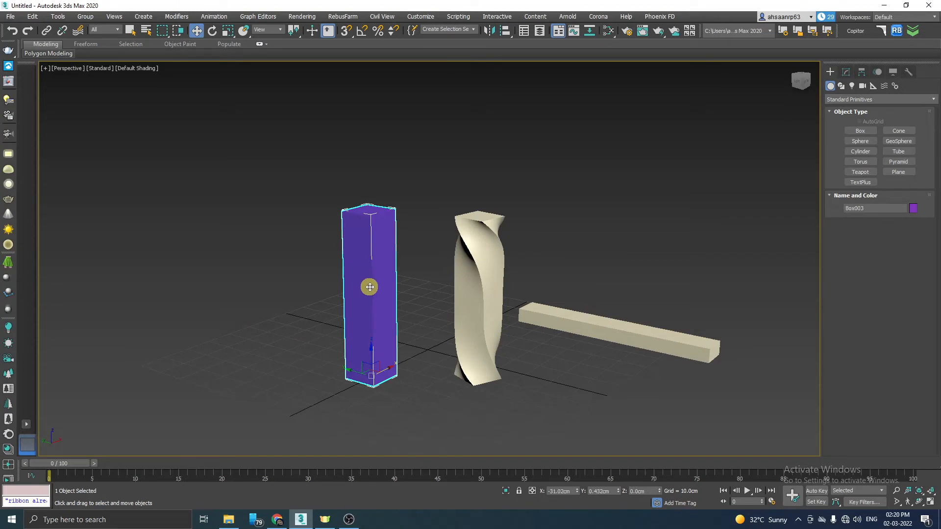
Step: Apply a Twist modifier to the new purple box and expand the modifier's sub-levels
scroll(368, 286, "up", 3)
left_click(846, 72)
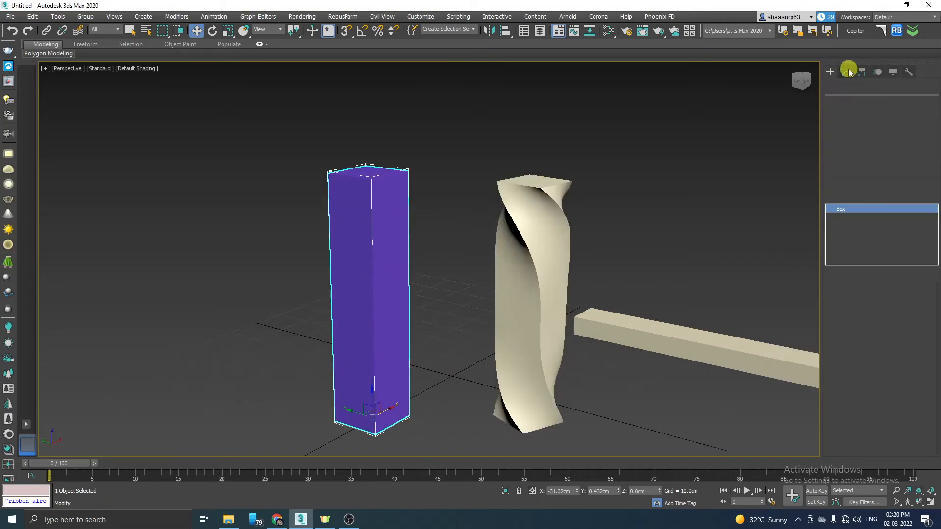
left_click(870, 100)
key("t")
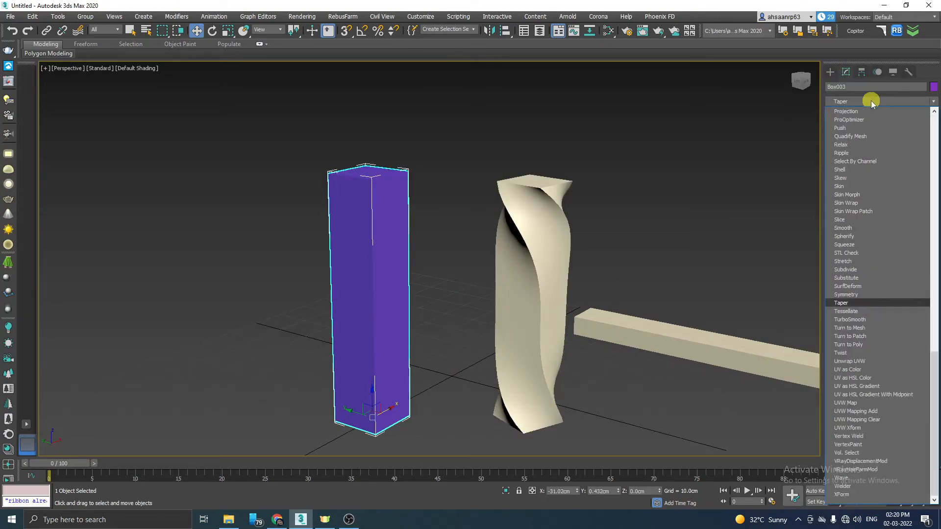
left_click(870, 354)
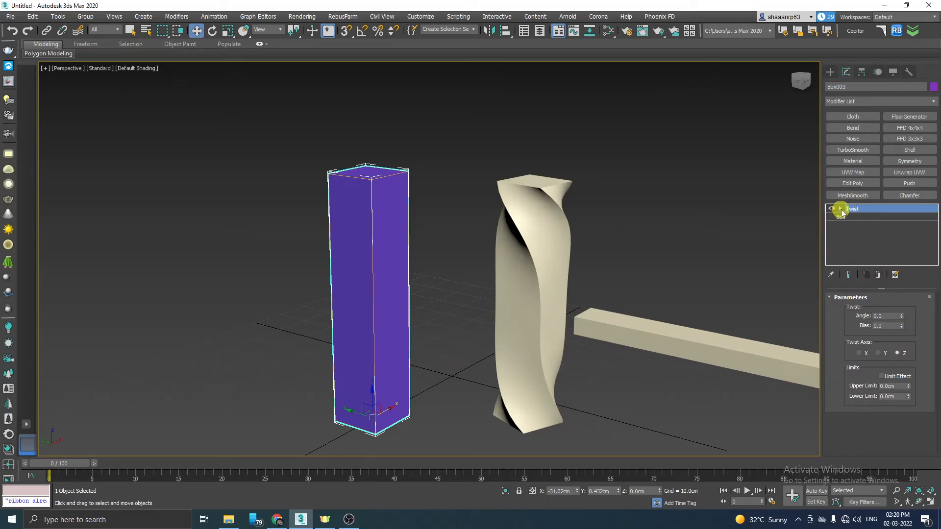
left_click(840, 210)
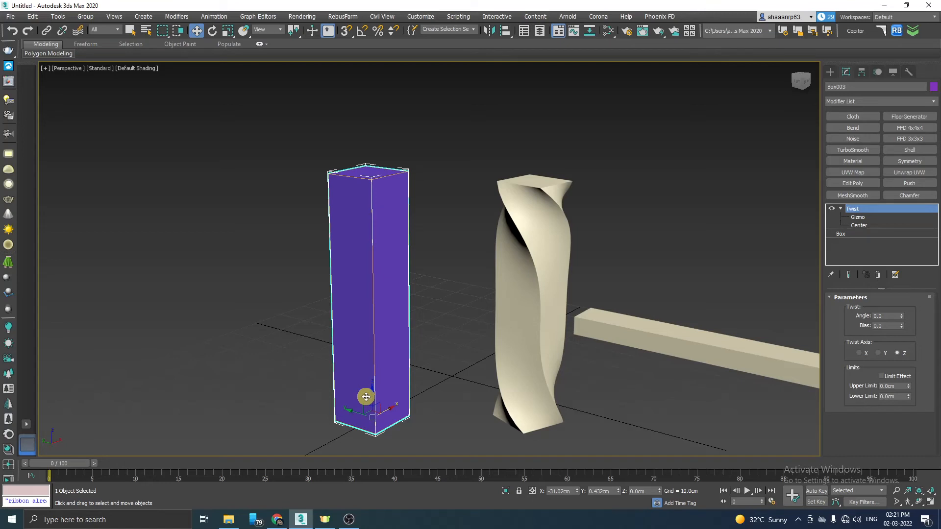
Step: Raise the Twist center of the purple box to about Z 23.47 cm, and lower it to about Z 16.58 cm
left_click(880, 227)
left_click_drag(366, 401, 370, 303)
scroll(378, 174, "up", 4)
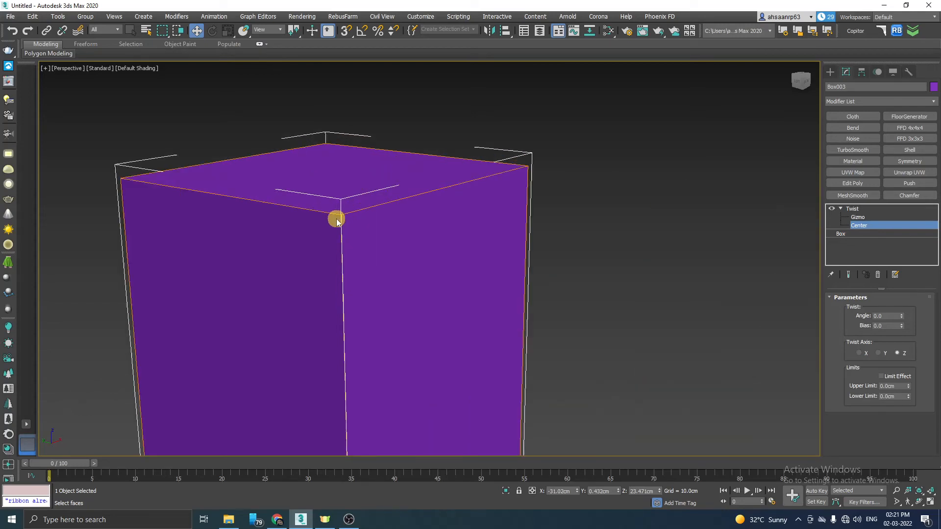
scroll(311, 184, "down", 2)
scroll(316, 191, "down", 3)
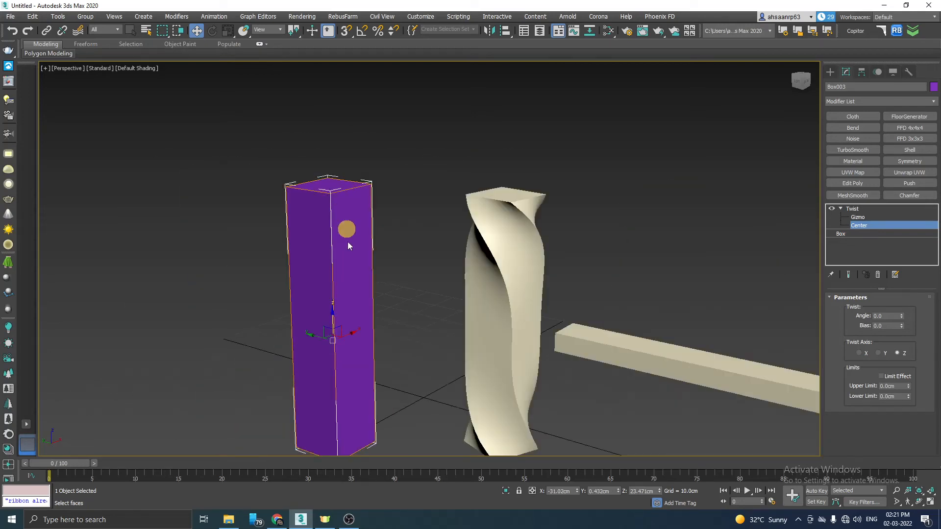
middle_click_drag(343, 362, 350, 325)
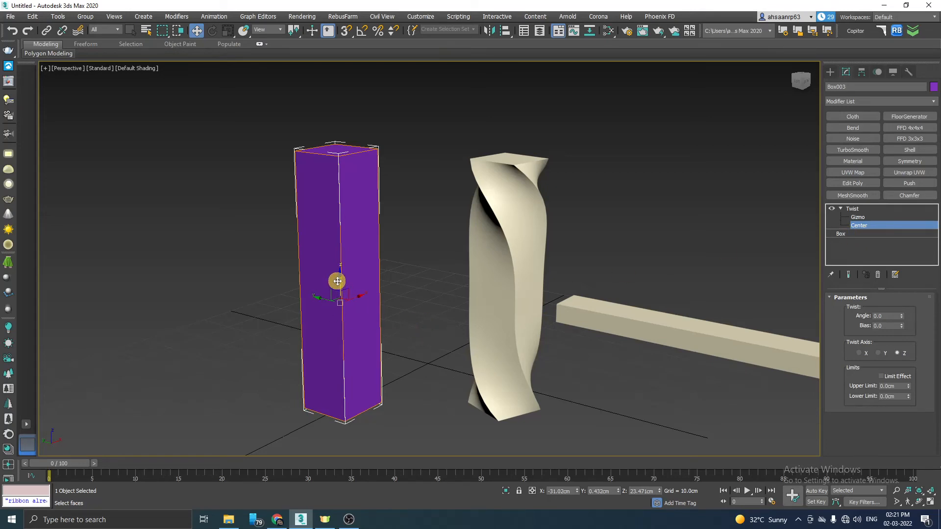
left_click_drag(339, 283, 340, 314)
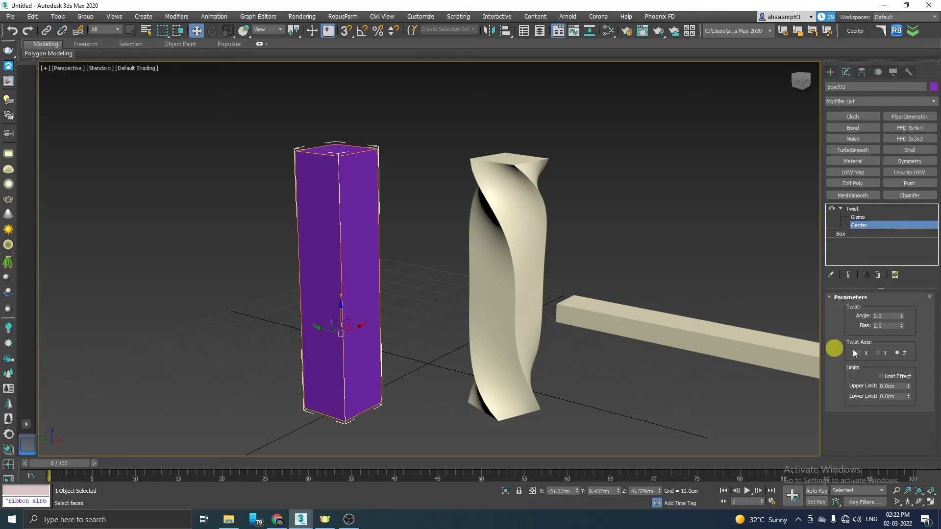
Step: Twist the purple box by an angle of 285.5, try a bias of 30.5, and set the bias to -48
left_click_drag(904, 318, 869, 172)
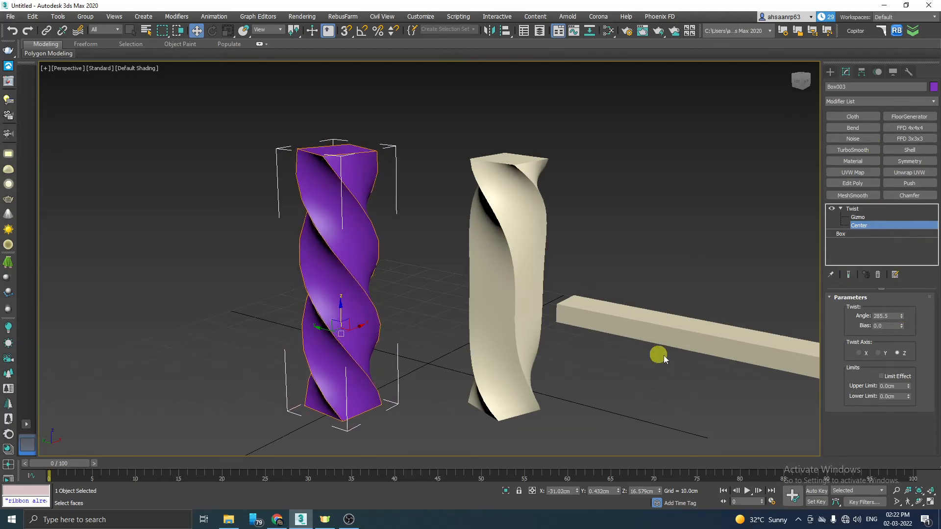
left_click_drag(903, 327, 910, 292)
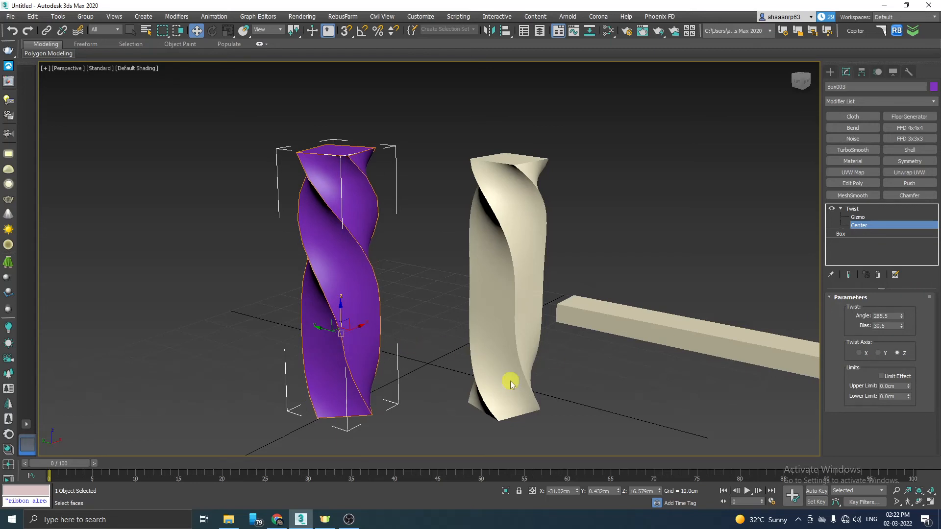
left_click_drag(902, 327, 914, 378)
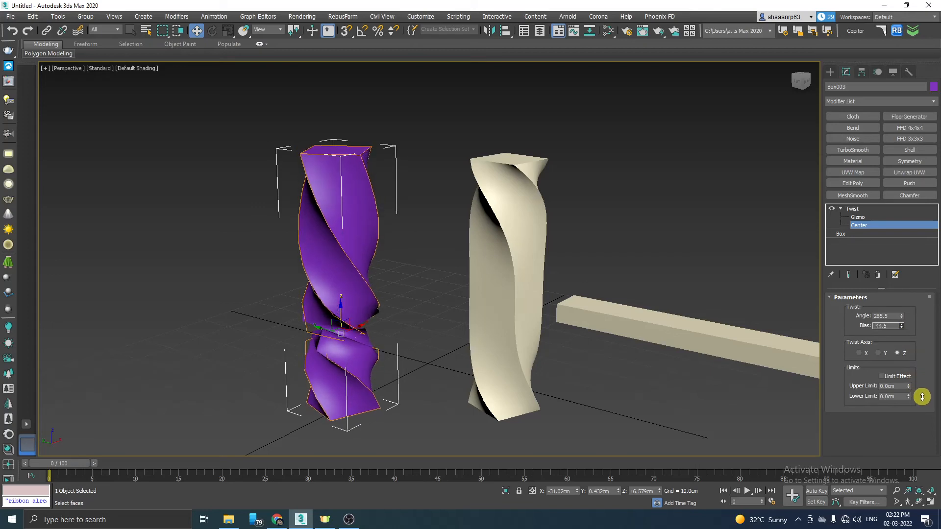
left_click_drag(921, 399, 920, 401)
Step: Move the Twist center up along the purple column to about Z 30.84 cm
scroll(350, 336, "up", 3)
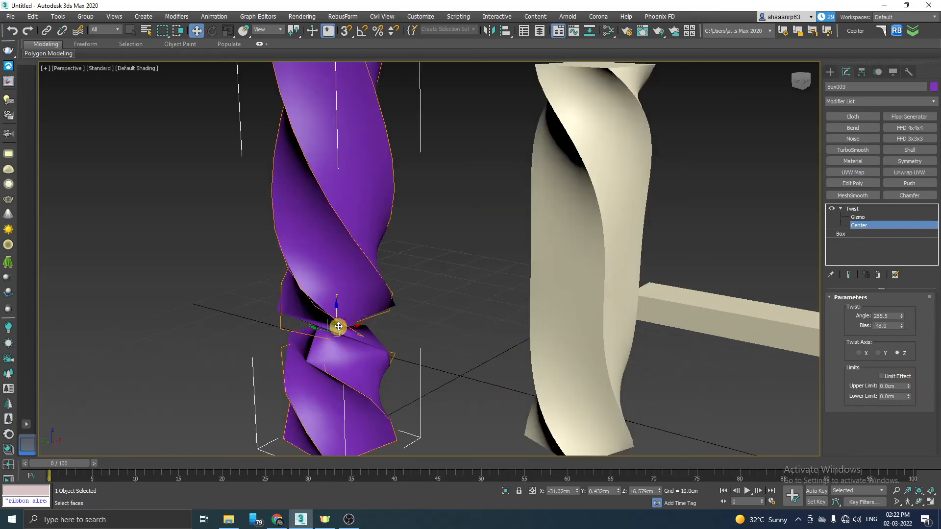
left_click_drag(337, 321, 347, 227)
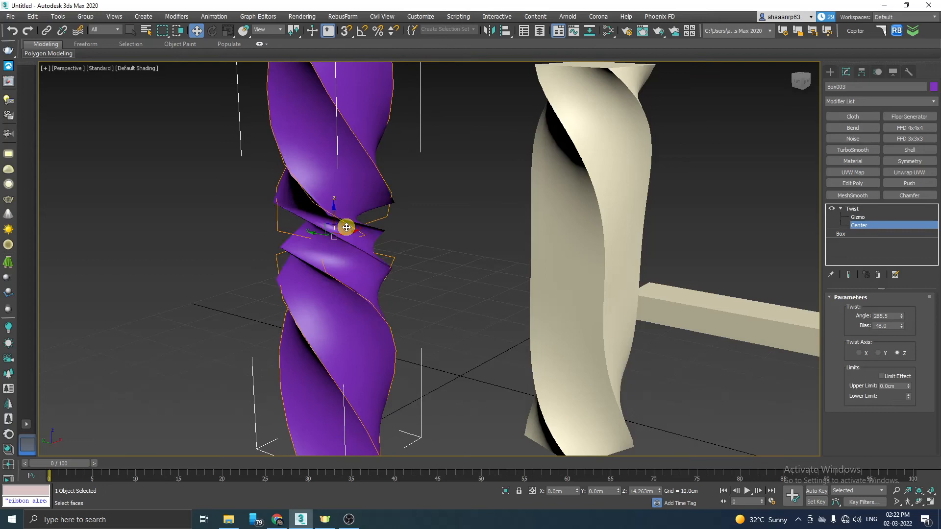
scroll(294, 258, "down", 4)
scroll(275, 256, "up", 4)
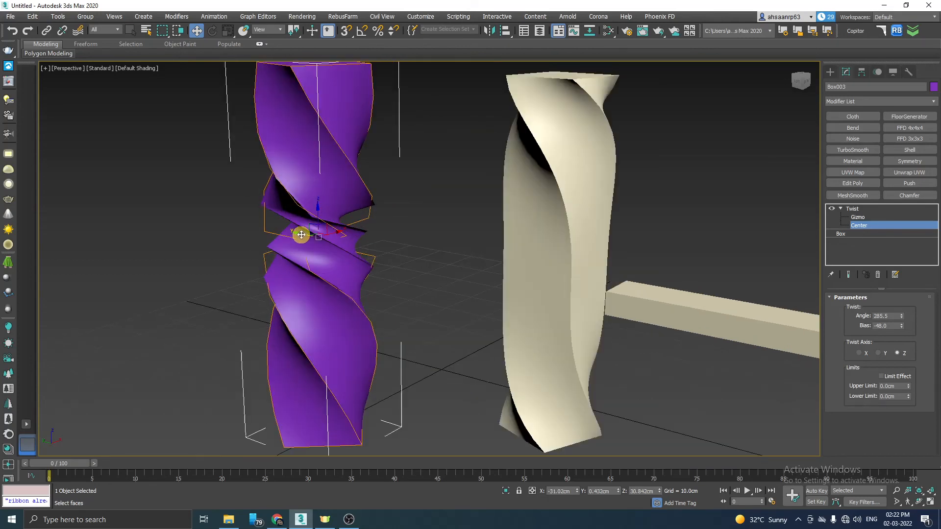
Step: Shift the Twist center sideways out of the purple column to about Y -15.73 cm
left_click_drag(303, 234, 369, 248)
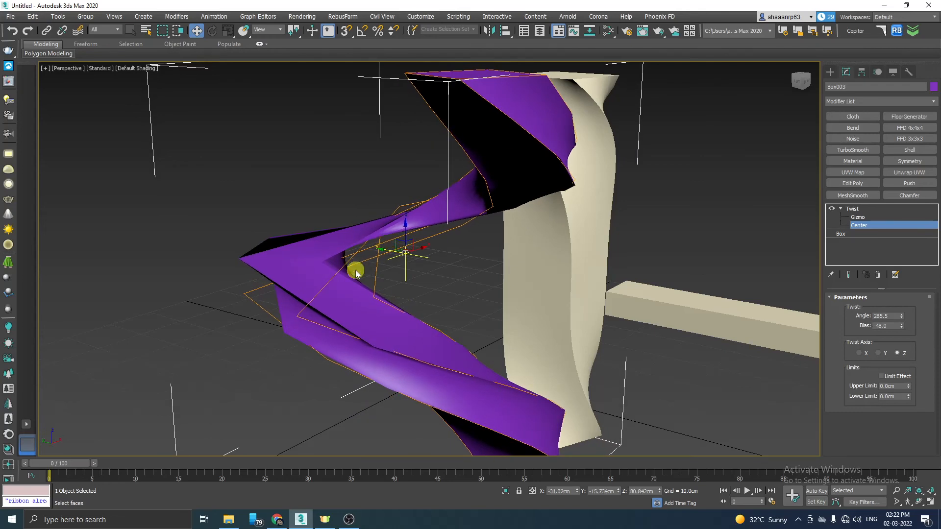
scroll(354, 306, "down", 2)
scroll(390, 262, "up", 2)
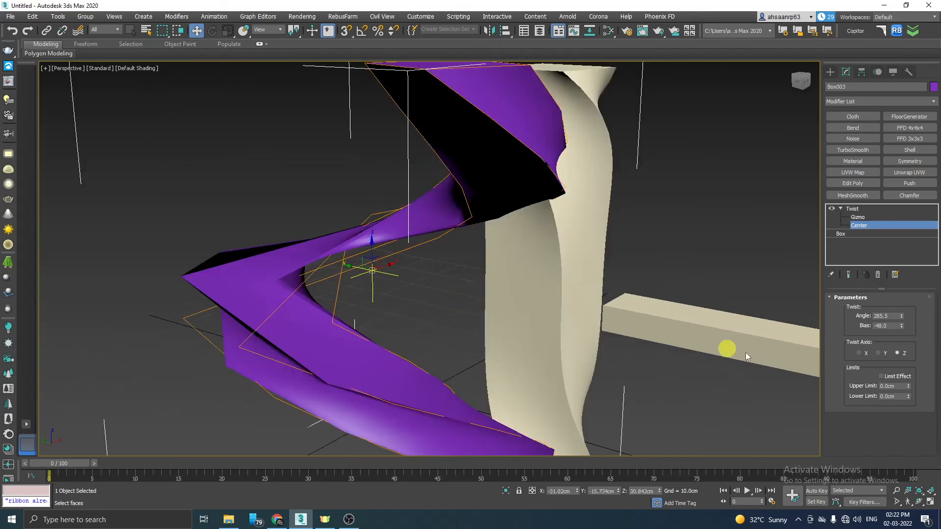
Step: Try a twist bias of 34 on the purple column, and set the angle to 314 and the bias to 27.5
left_click_drag(903, 329, 884, 275)
scroll(292, 315, "down", 3)
scroll(405, 335, "down", 2)
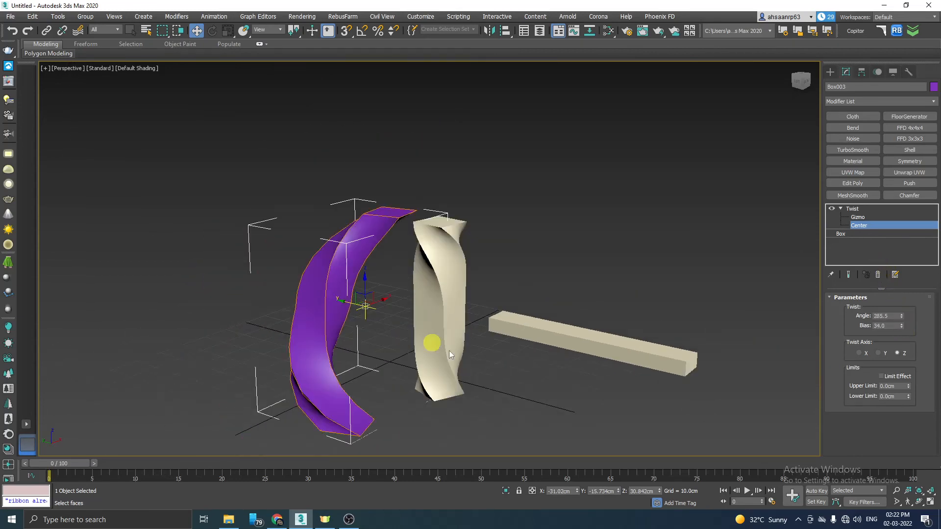
left_click_drag(902, 327, 884, 283)
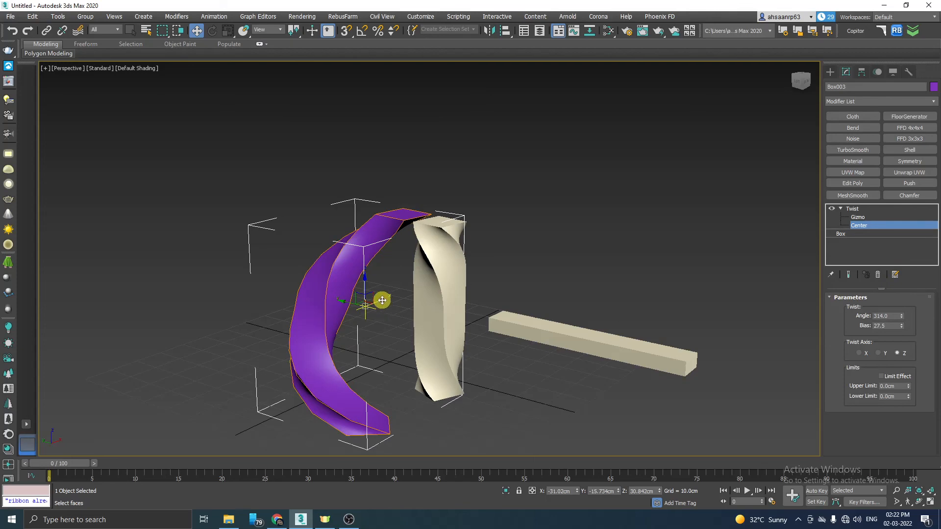
Step: Move the purple column's Twist center horizontally to about X -21.95 cm, Y 0.53 cm
left_click_drag(382, 298, 352, 336)
mouse_move(352, 336)
middle_mouse_down("alt")
mouse_move(414, 351)
mouse_move(496, 290)
mouse_move(516, 316)
mouse_move(358, 346)
middle_mouse_up("alt")
scroll(372, 308, "up", 5)
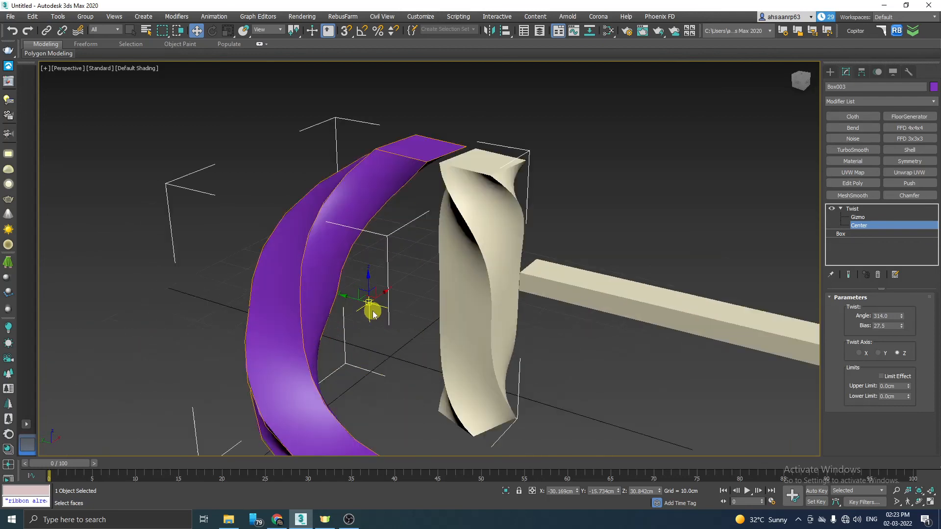
scroll(367, 308, "down", 4)
left_click_drag(375, 297, 311, 305)
middle_click_drag(308, 382, 252, 395, "alt")
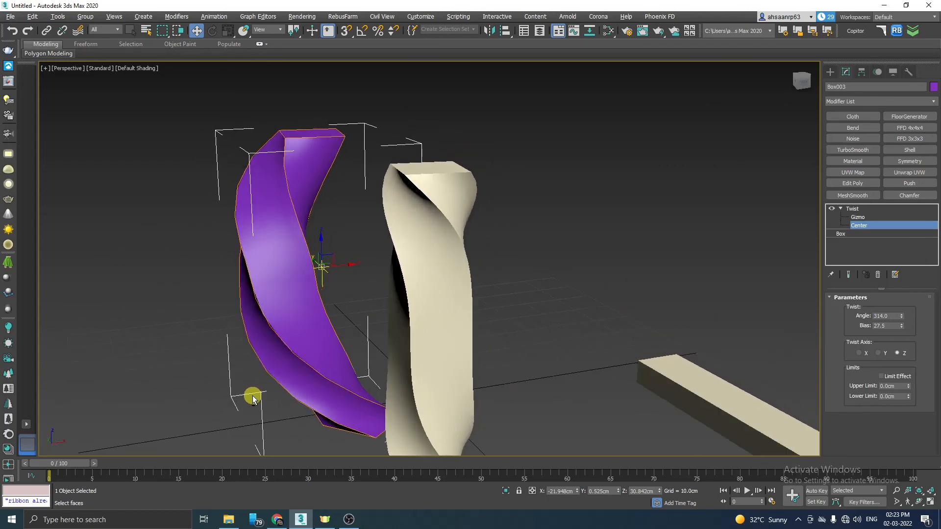
Step: Check the purple column's mesh with edged faces and set the base box's width segments to 17
key("F4")
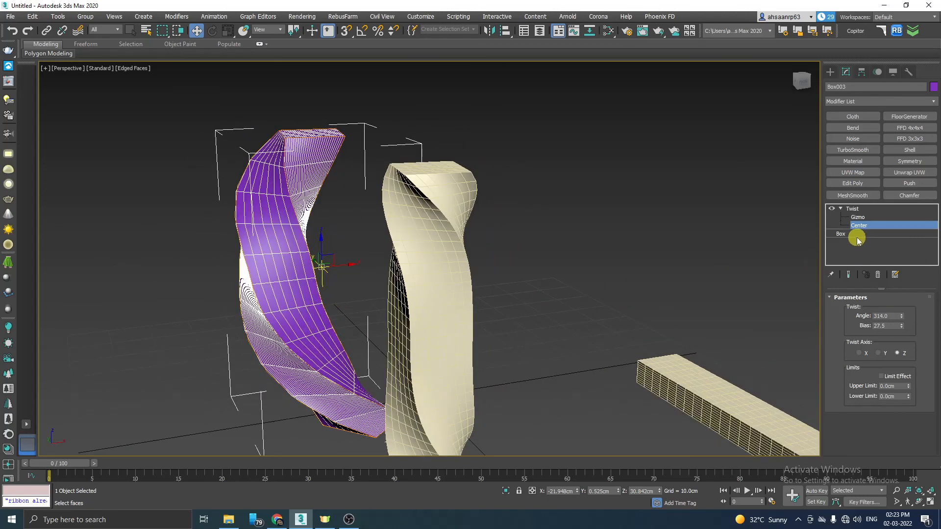
left_click(855, 208)
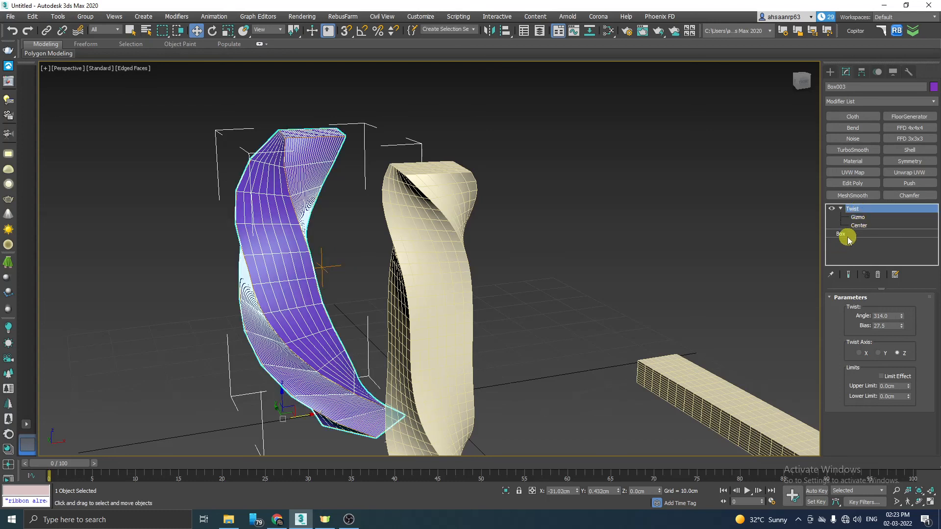
left_click(842, 235)
left_click_drag(910, 353, 937, 229)
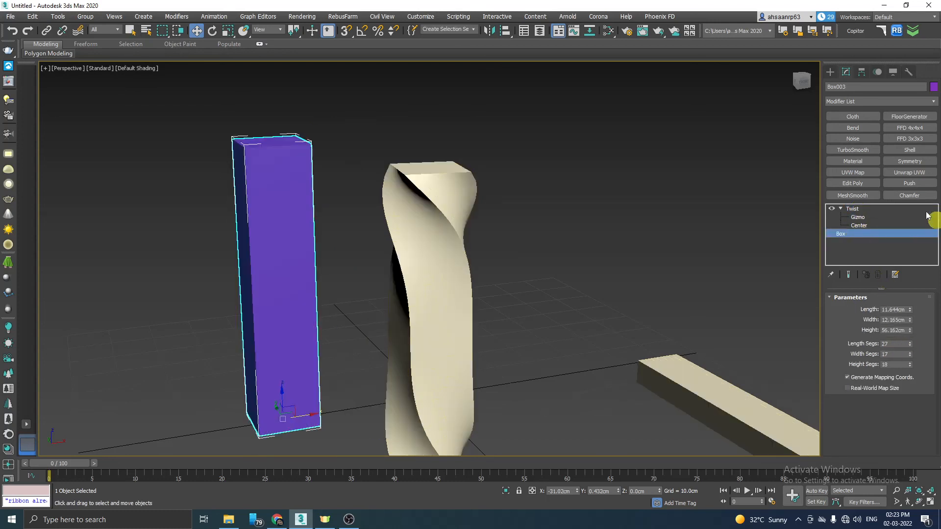
Step: Return to the purple column's Twist level and view the twisted shape from another side
left_click(858, 208)
scroll(274, 286, "up", 2)
scroll(278, 282, "down", 2)
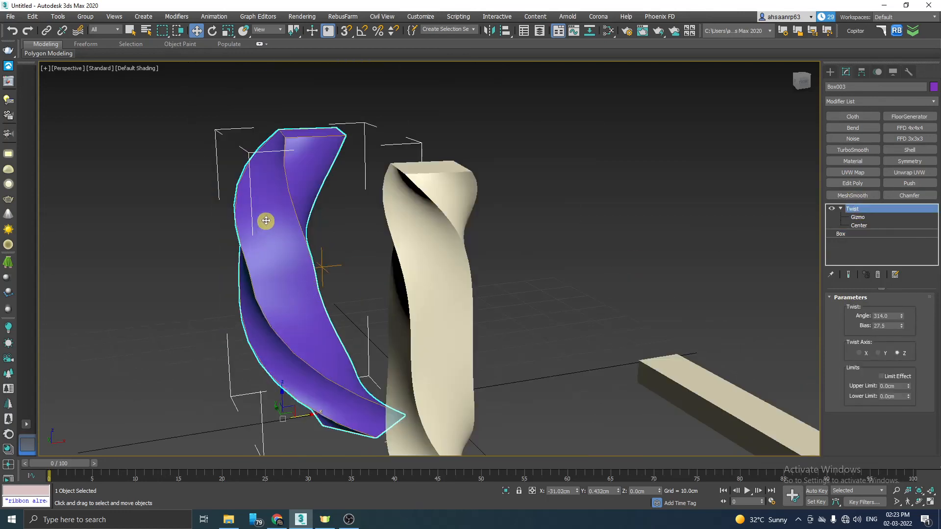
middle_click_drag(300, 289, 382, 296, "alt")
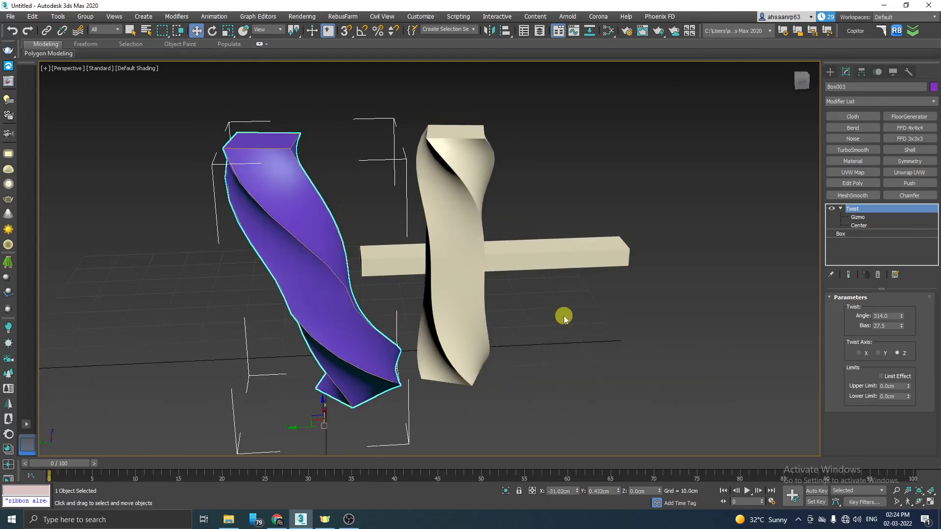